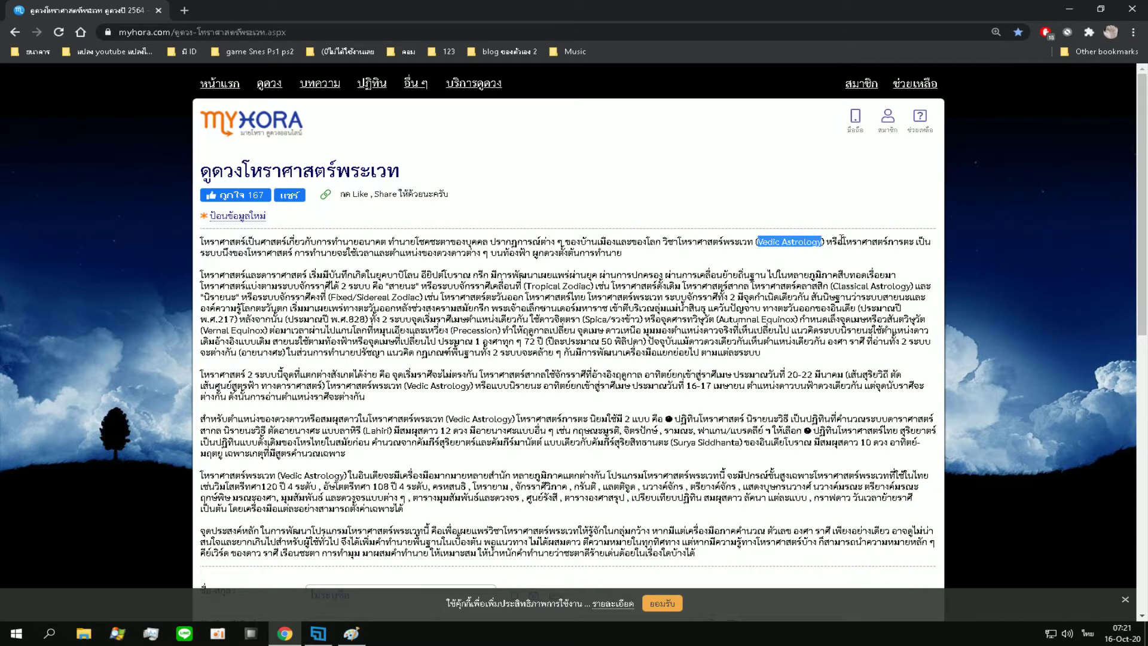
# - Set the transit date to the current date and time, 16 ตุลาคม 2563/2020 at 07:22, and generate the Vedic horoscope reading
pyautogui.moveTo(837, 241); pyautogui.dragTo(914, 242)
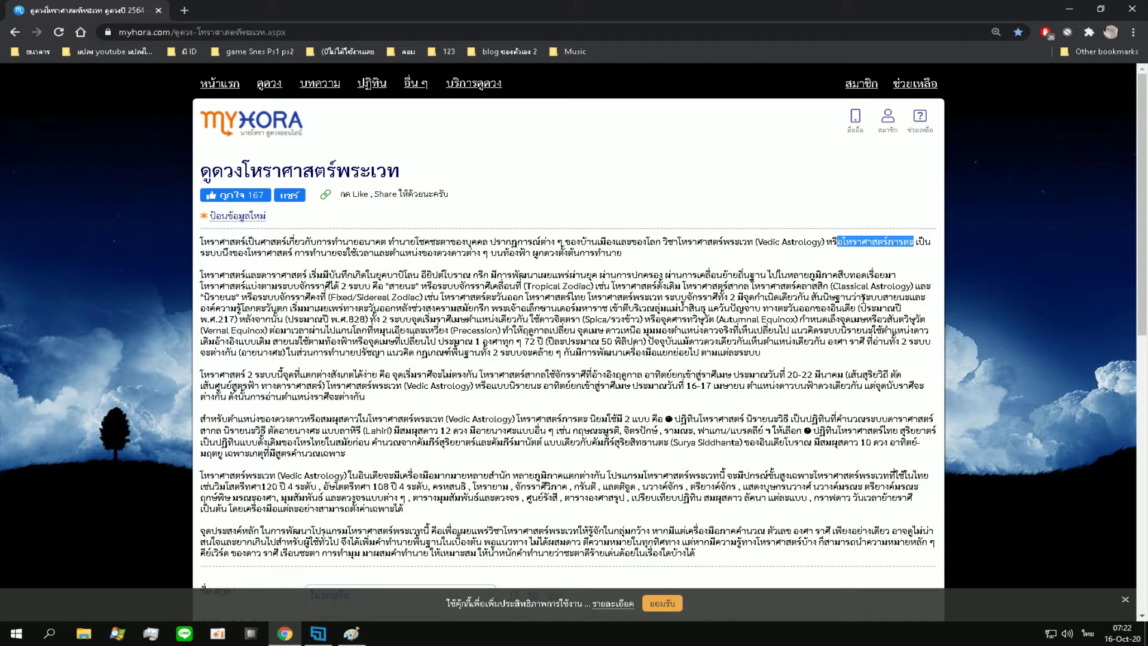
pyautogui.scroll(-4, 863, 299)
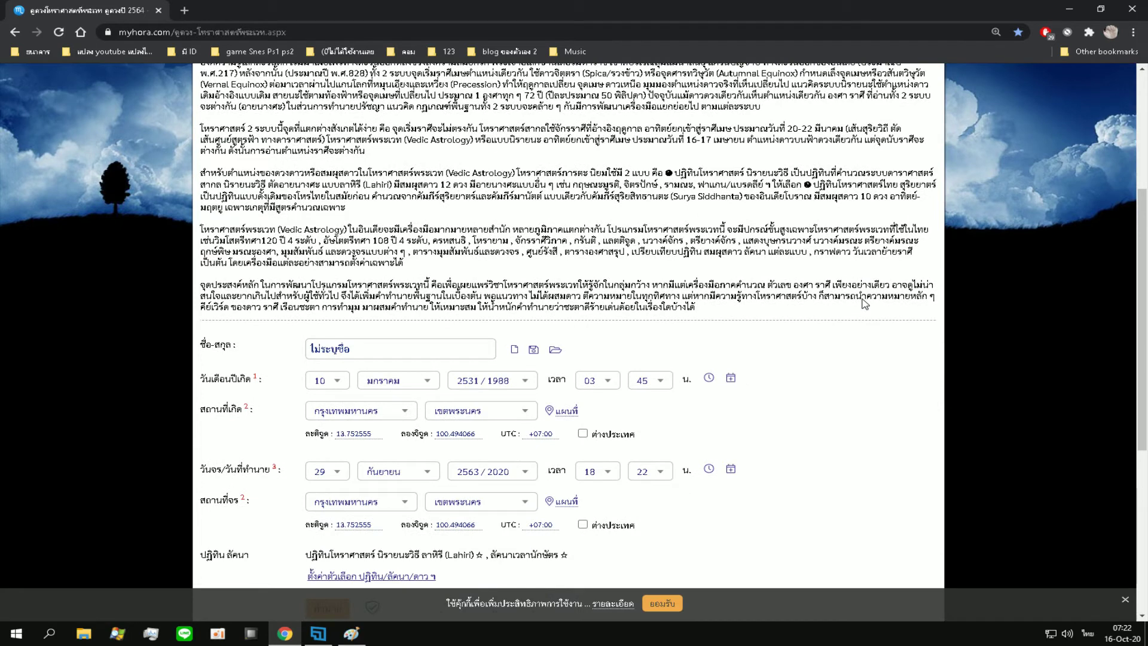
pyautogui.scroll(-3, 863, 298)
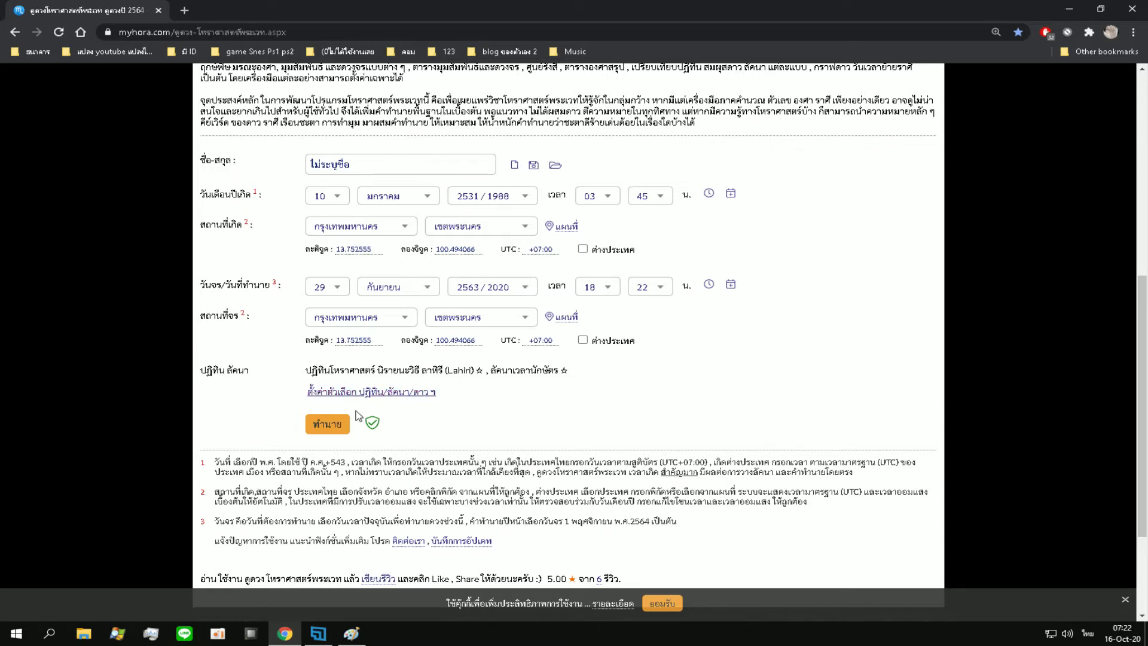
pyautogui.click(708, 290)
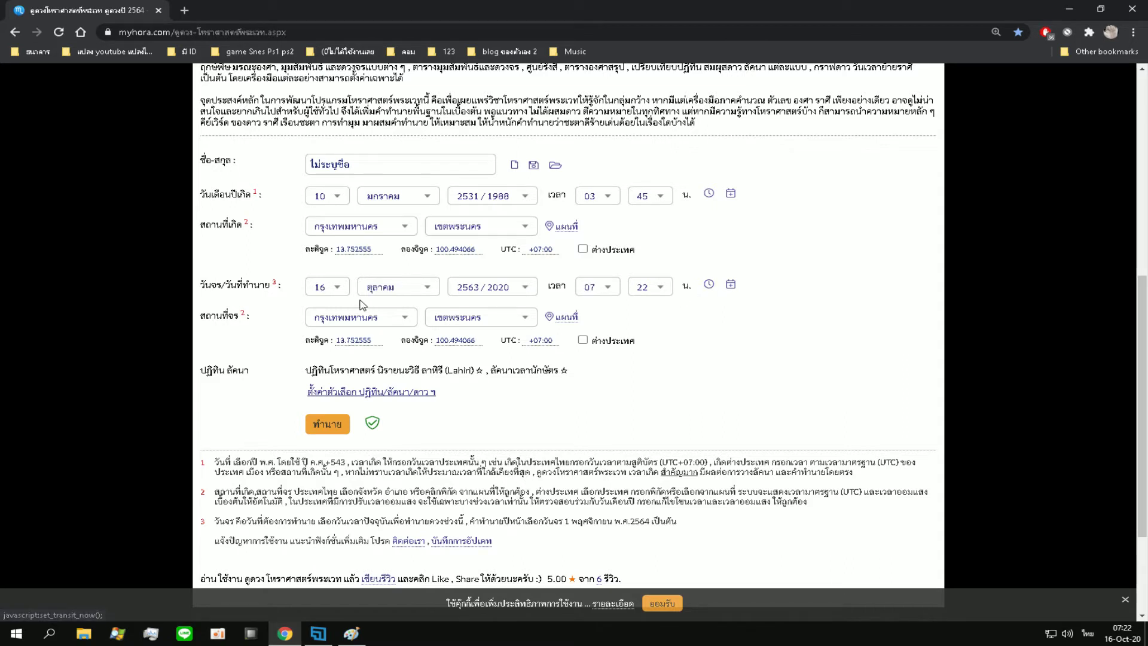
pyautogui.click(327, 426)
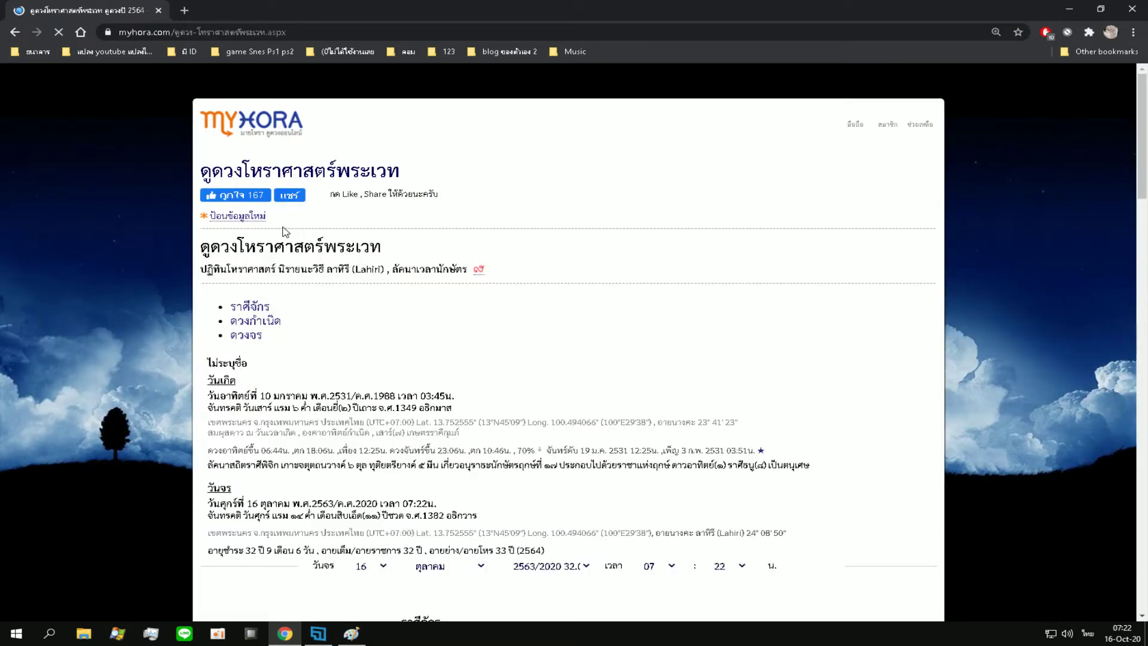
# - Return to the data entry form, expand the calendar, ascendant and planet options, and review the สุริยยาตร์ and นิรายนะวิธี calendar choices
pyautogui.click(240, 223)
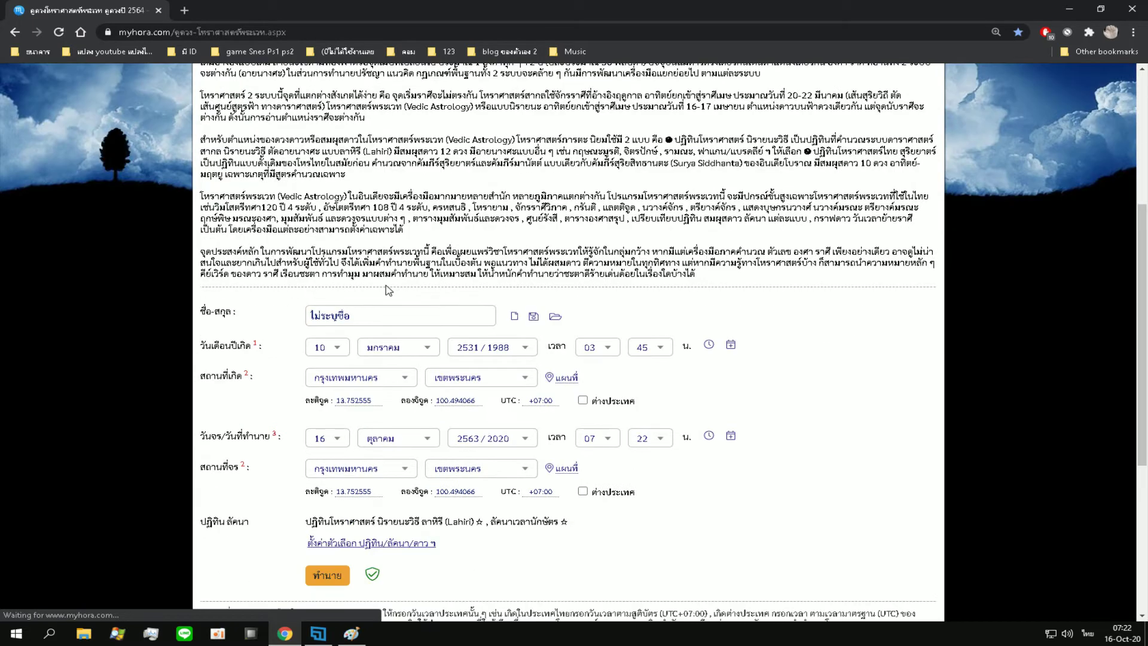
pyautogui.click(398, 544)
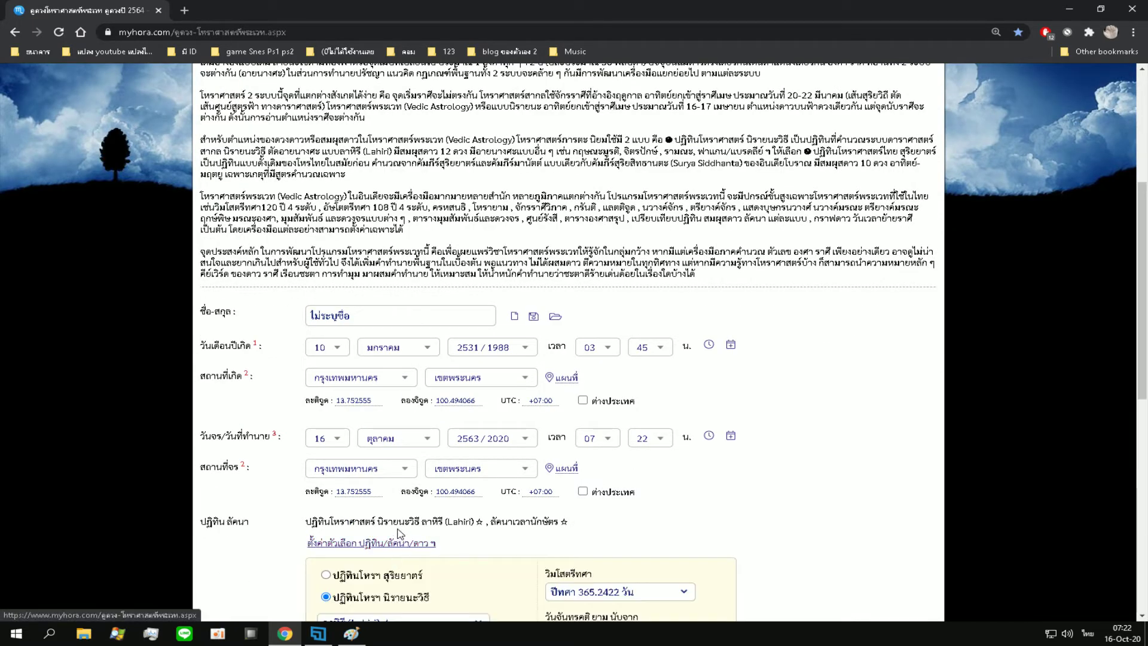
pyautogui.scroll(-2, 413, 466)
pyautogui.moveTo(423, 452); pyautogui.dragTo(339, 454)
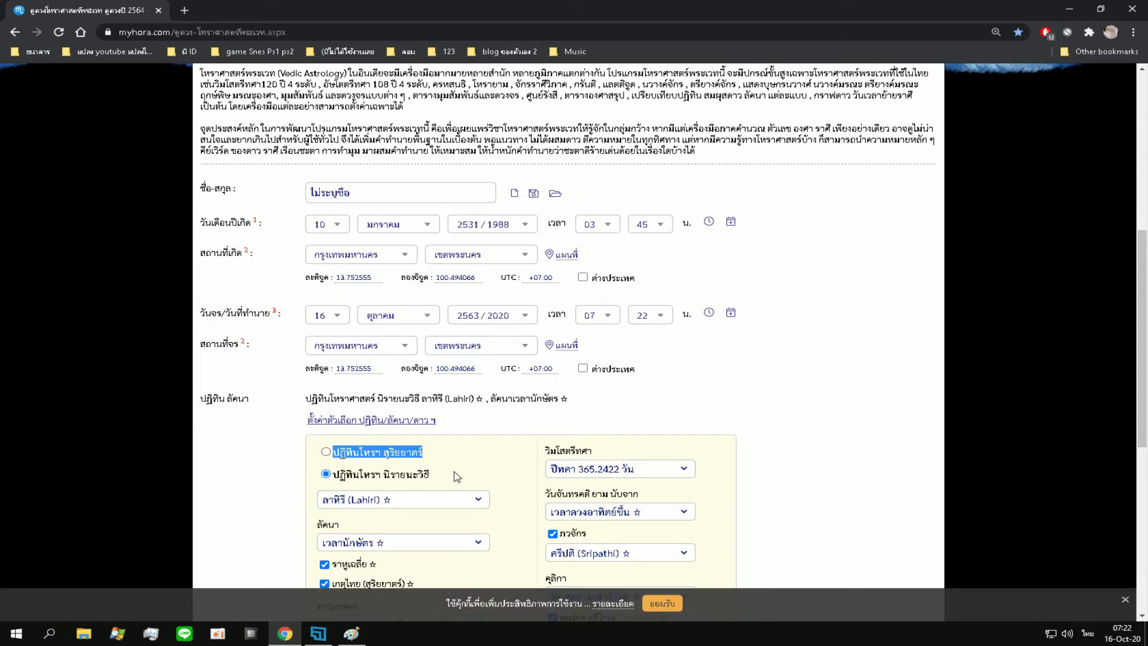
pyautogui.moveTo(429, 474); pyautogui.dragTo(401, 472)
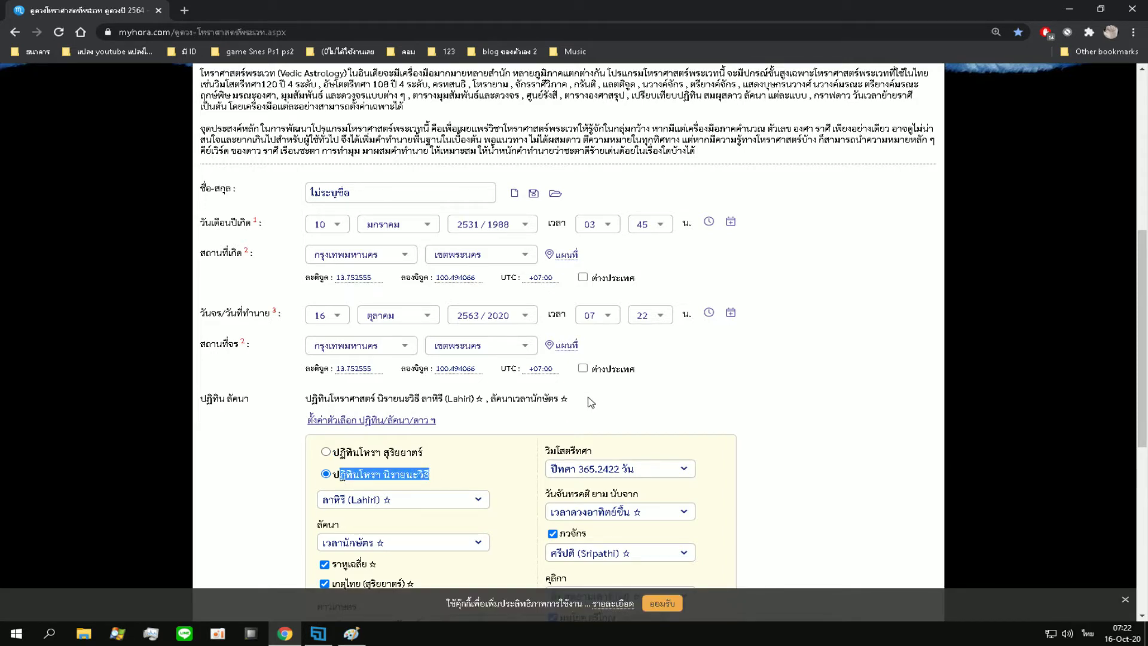
# - Examine the remaining calculation options for ayanamsa, ascendant, Rahu and planets, highlighting the เกตุไทย (สุริยยาตร์) option
pyautogui.scroll(-2, 588, 400)
pyautogui.click(463, 361)
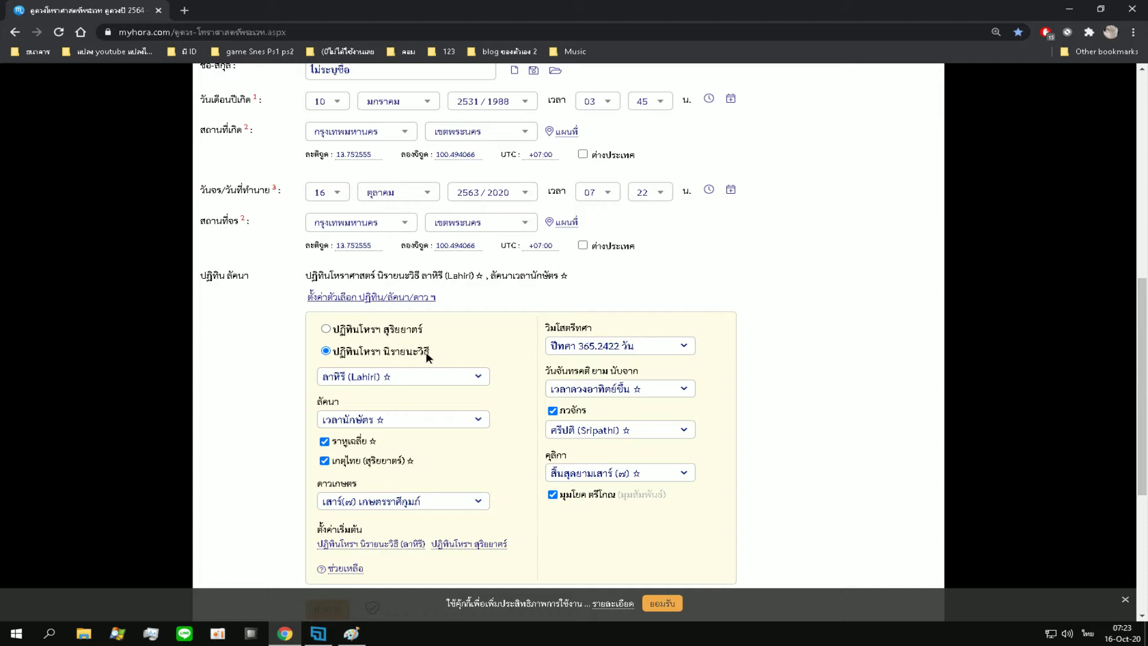
pyautogui.scroll(-1, 426, 351)
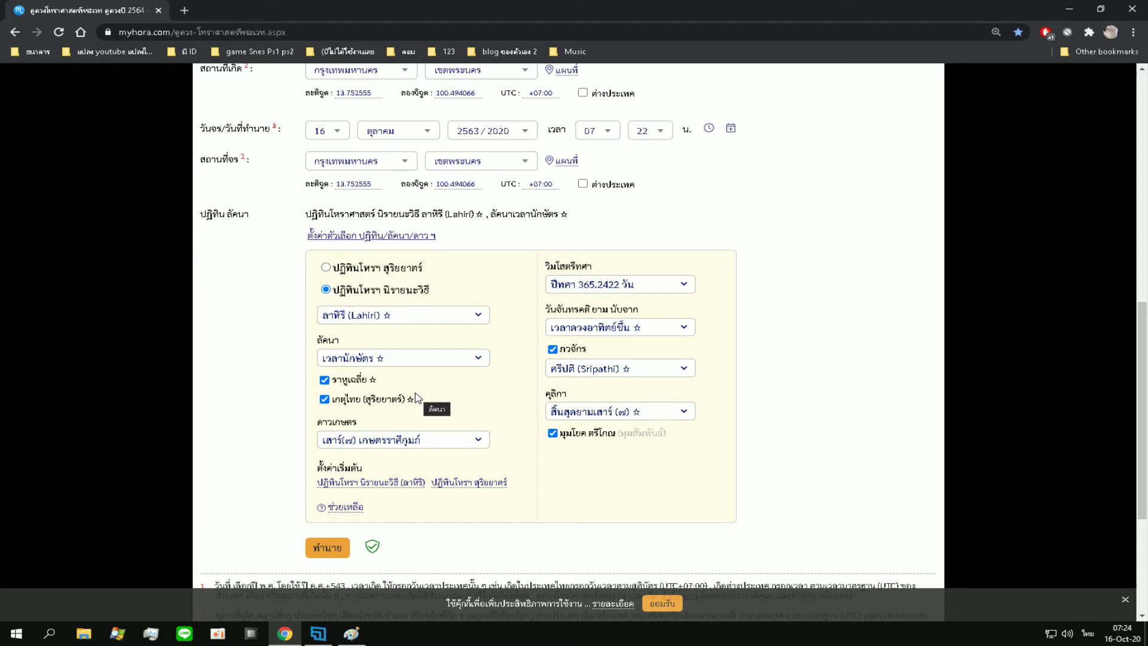
pyautogui.moveTo(415, 399)
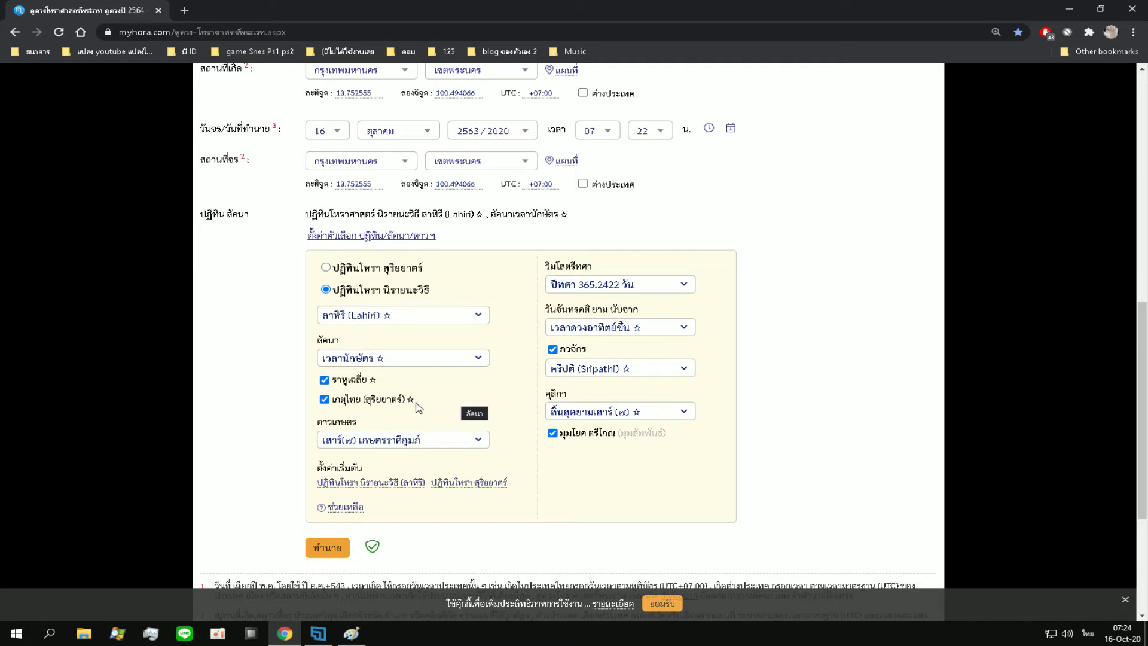
pyautogui.moveTo(415, 400); pyautogui.dragTo(333, 398)
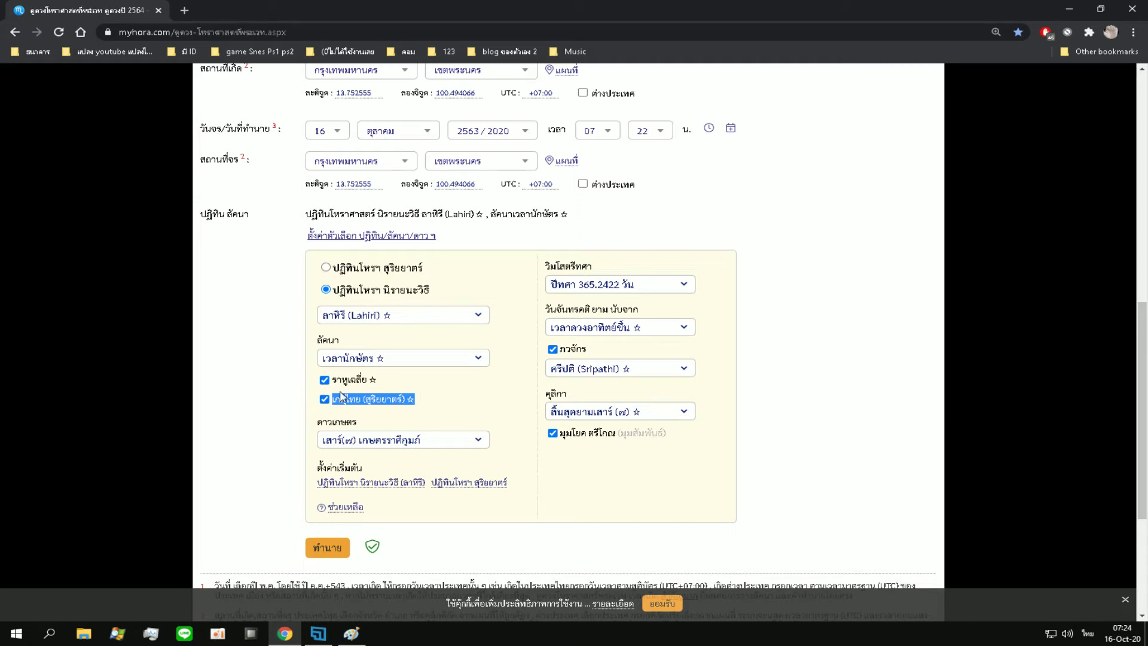
pyautogui.click(462, 400)
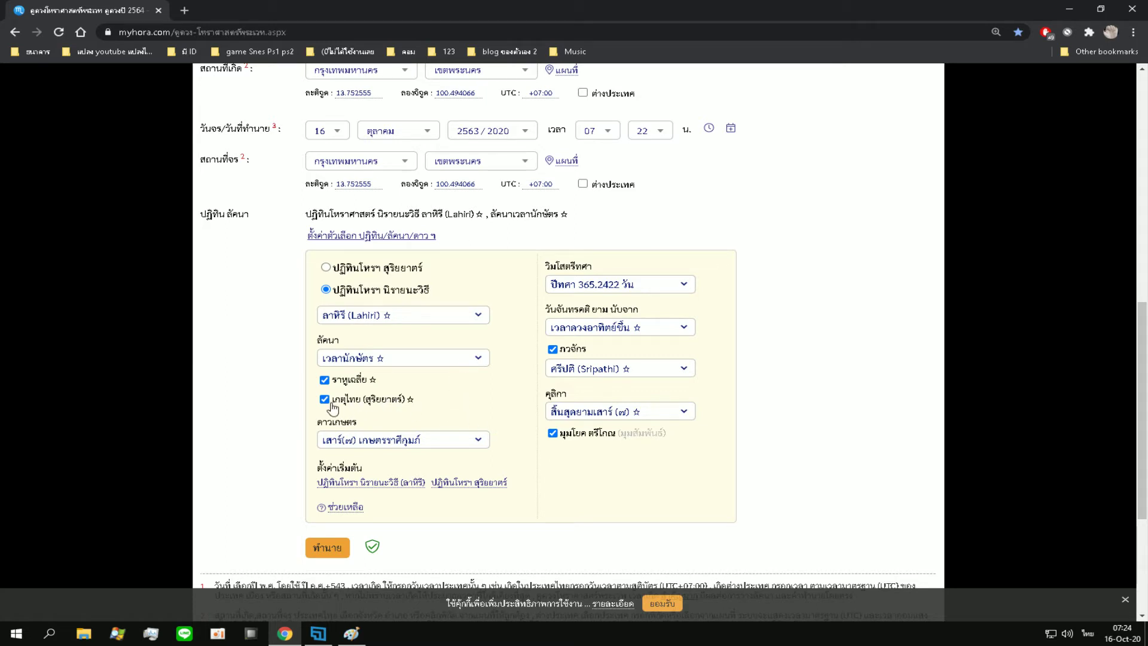
pyautogui.moveTo(415, 399); pyautogui.dragTo(344, 408)
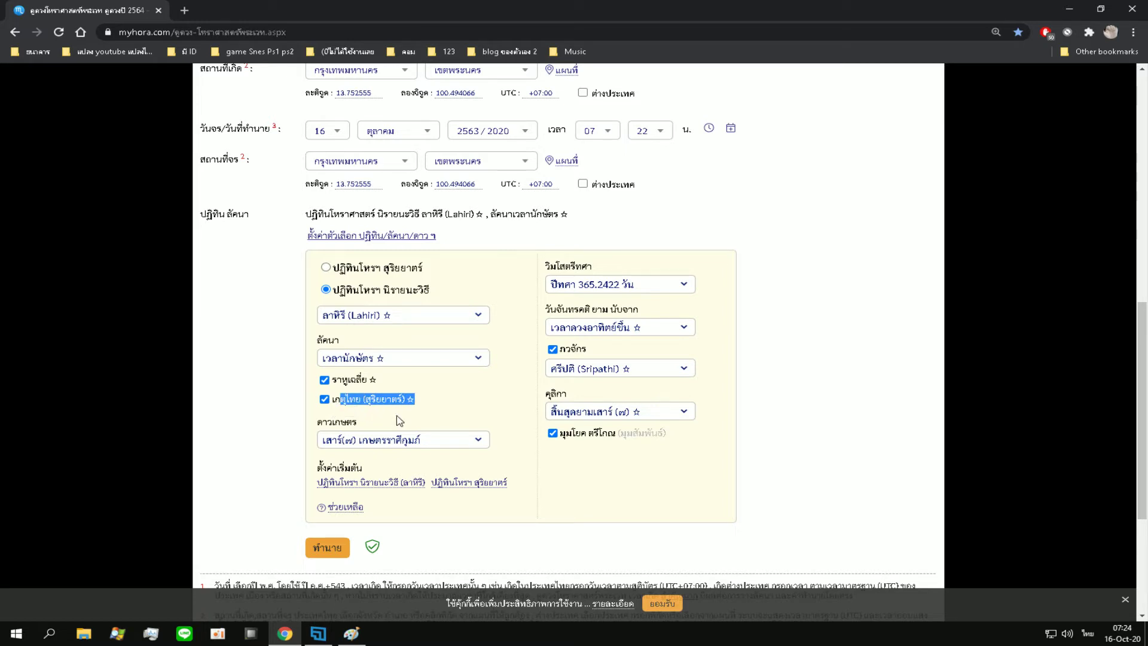
pyautogui.click(444, 395)
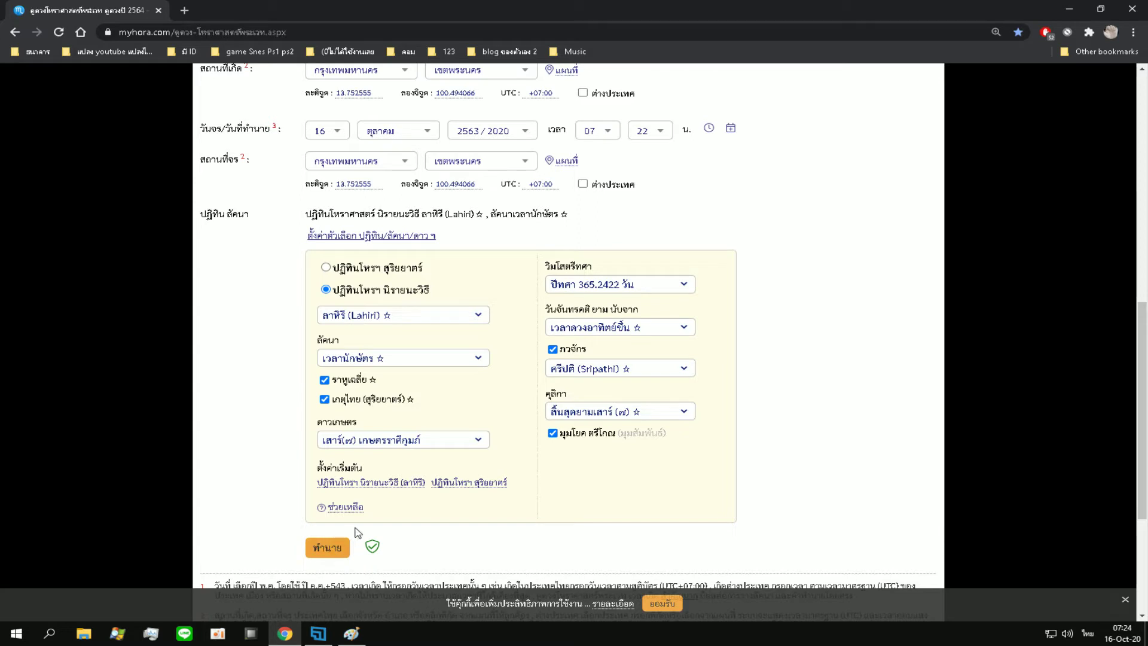
# - Generate the reading with the นิรายนะวิธี ลาหิรี (Lahiri) calendar settings and look over the ราศีจักร, นวางค์จักร and ตรียางค์จักร charts
pyautogui.click(326, 551)
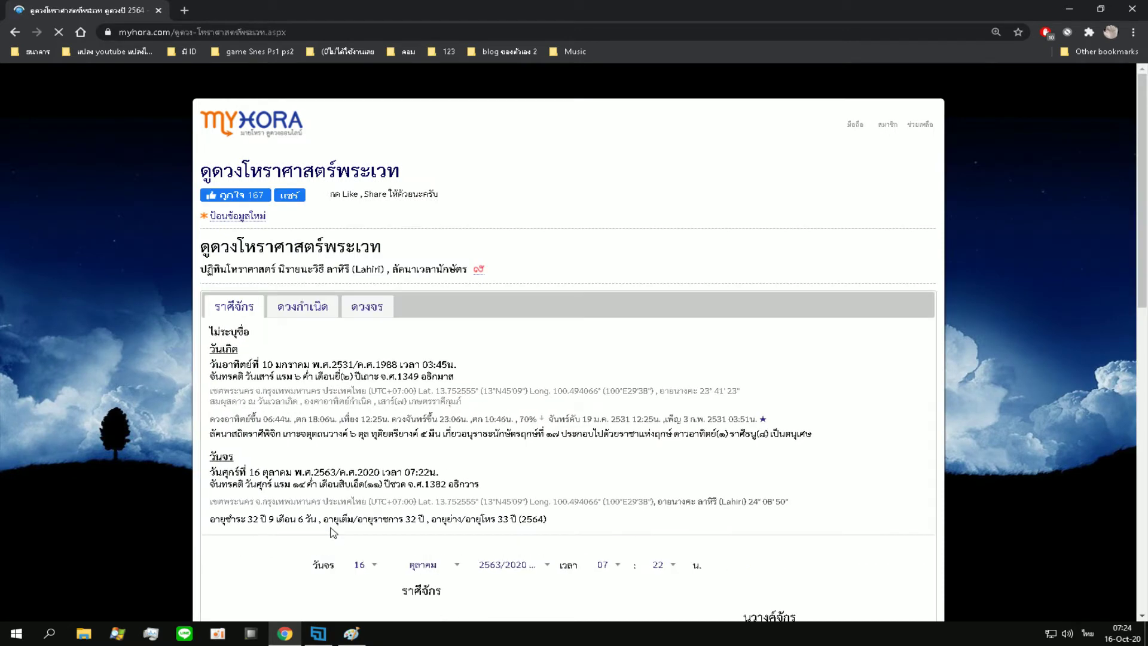
pyautogui.scroll(-1, 333, 530)
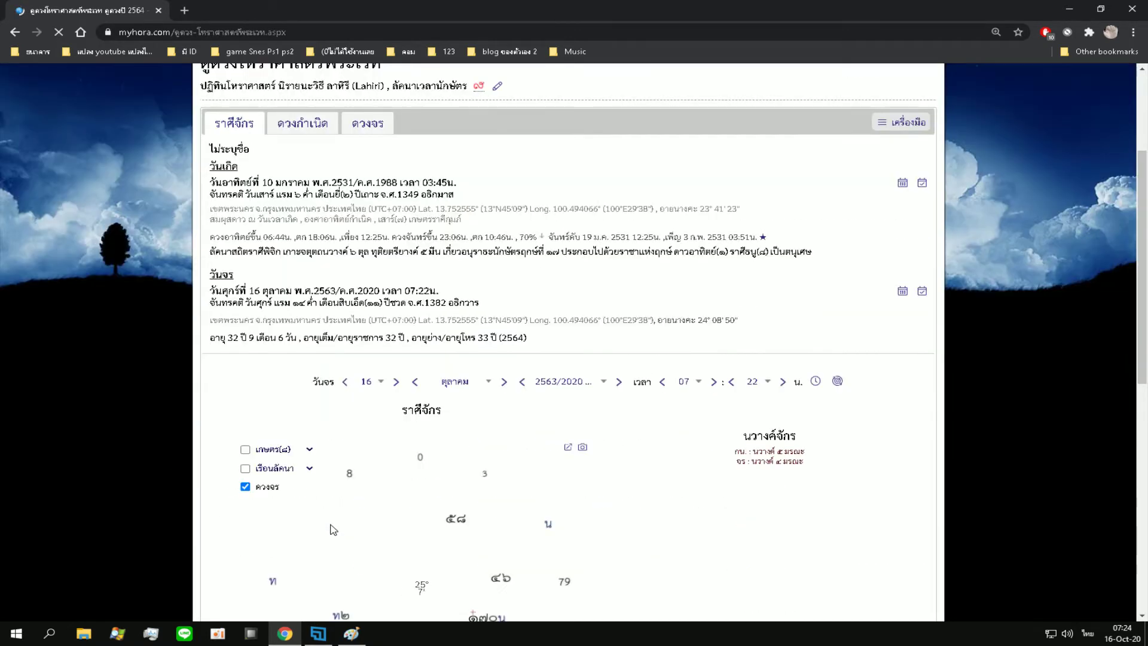
pyautogui.scroll(-7, 333, 529)
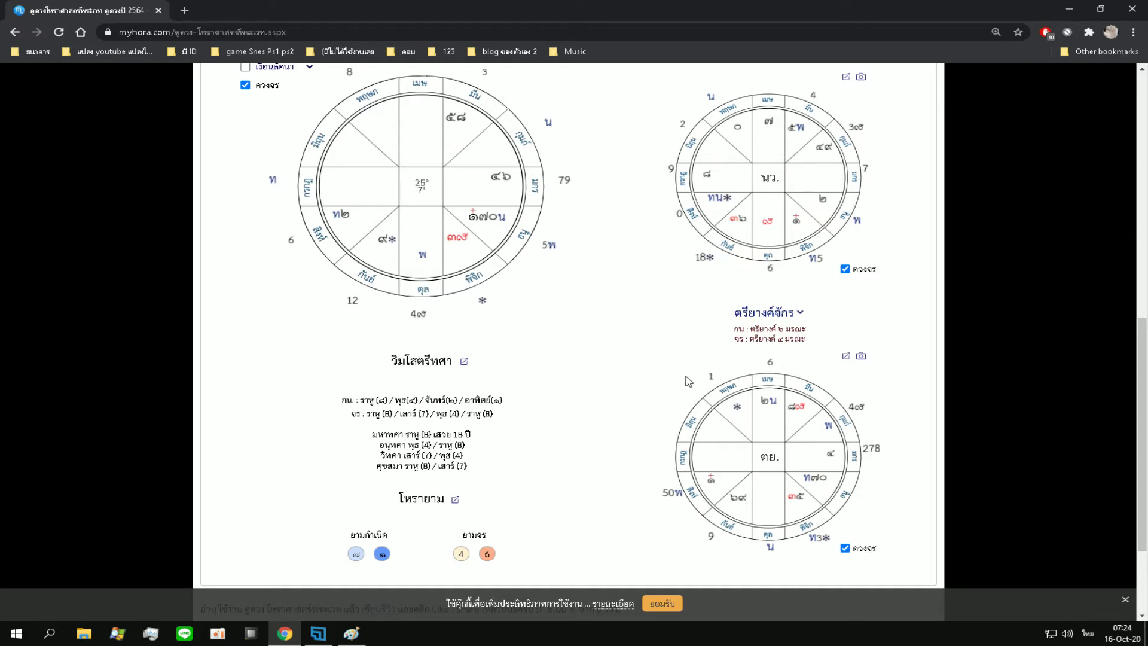
pyautogui.scroll(-2, 675, 378)
pyautogui.scroll(7, 675, 378)
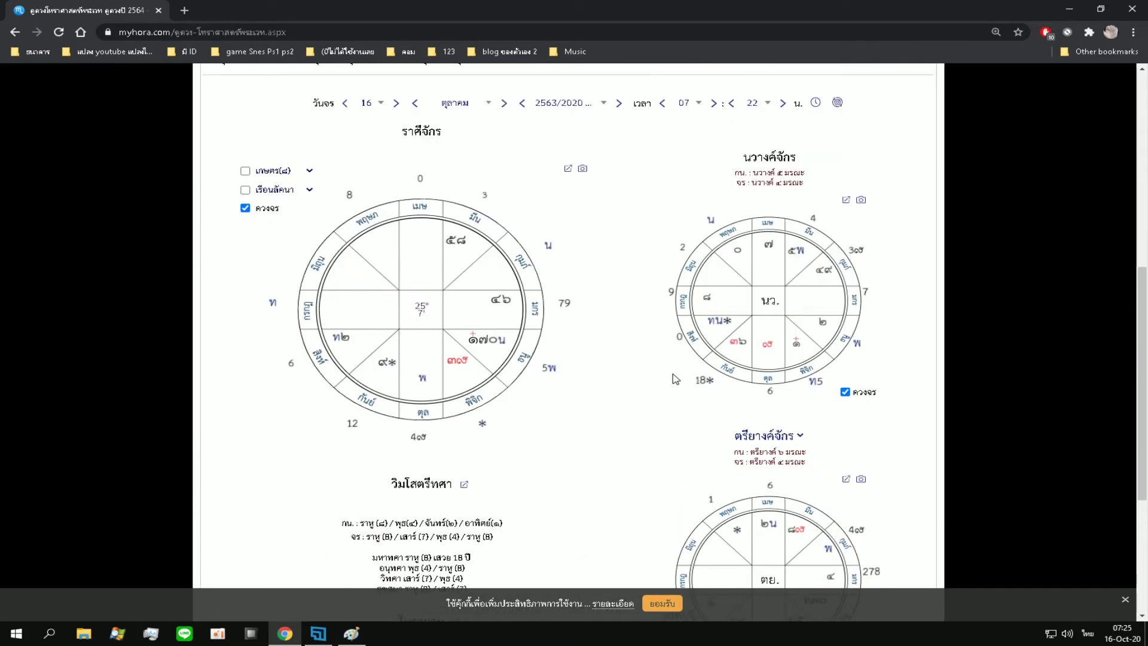
pyautogui.scroll(2, 675, 379)
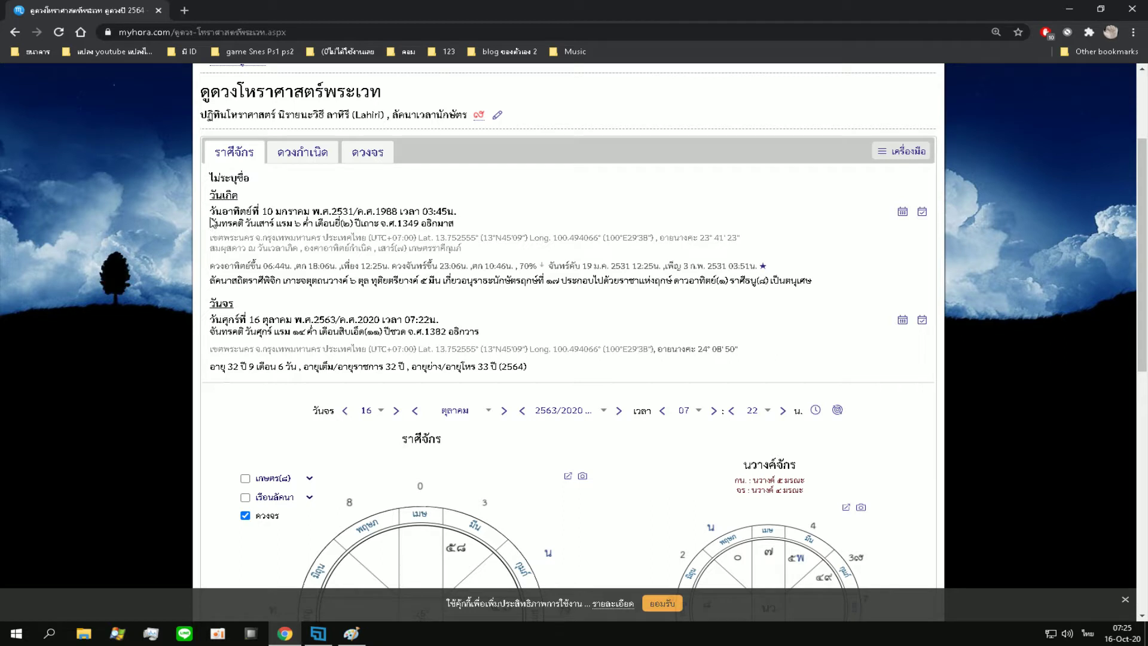
# - Compare the solar birth date and time with the lunar (จันทรคติ) weekday and date in the reading's birth details
pyautogui.moveTo(208, 210); pyautogui.dragTo(437, 211)
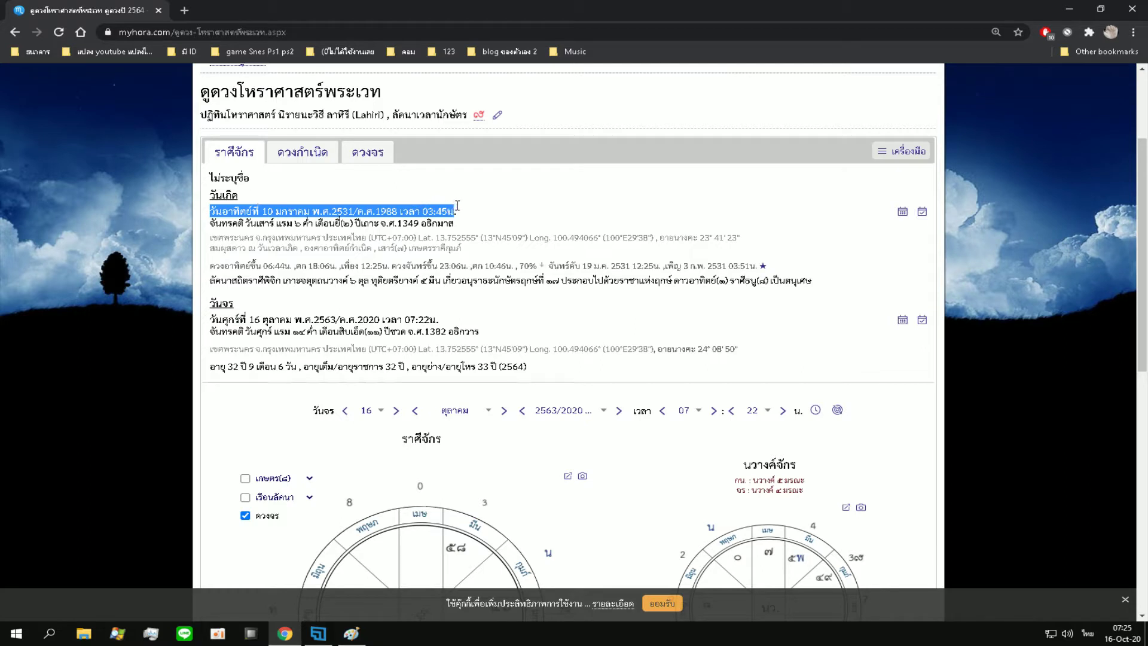
pyautogui.click(447, 210)
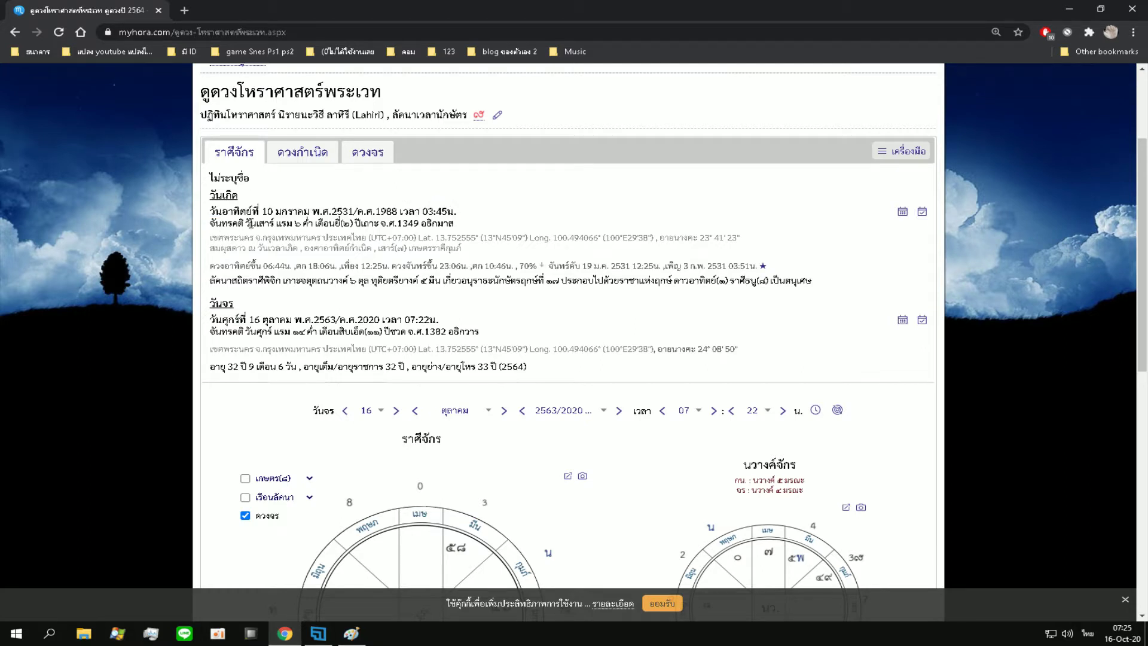
pyautogui.moveTo(249, 222); pyautogui.dragTo(362, 222)
pyautogui.click(504, 201)
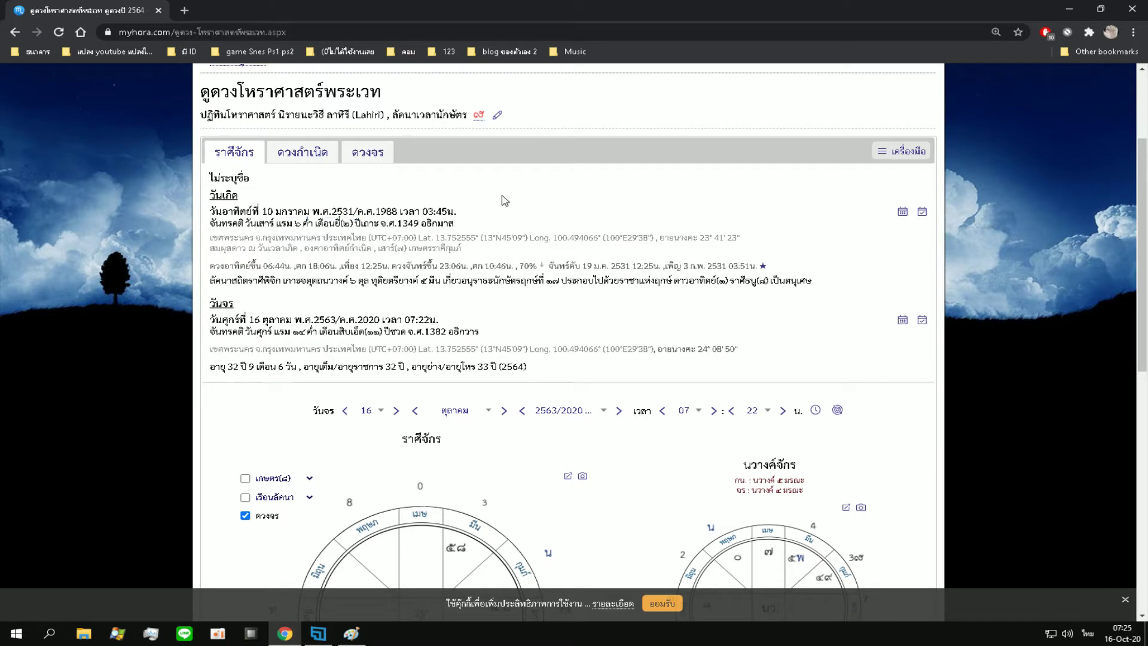
pyautogui.tripleClick(421, 206)
pyautogui.click(436, 209)
pyautogui.moveTo(419, 211); pyautogui.dragTo(443, 223)
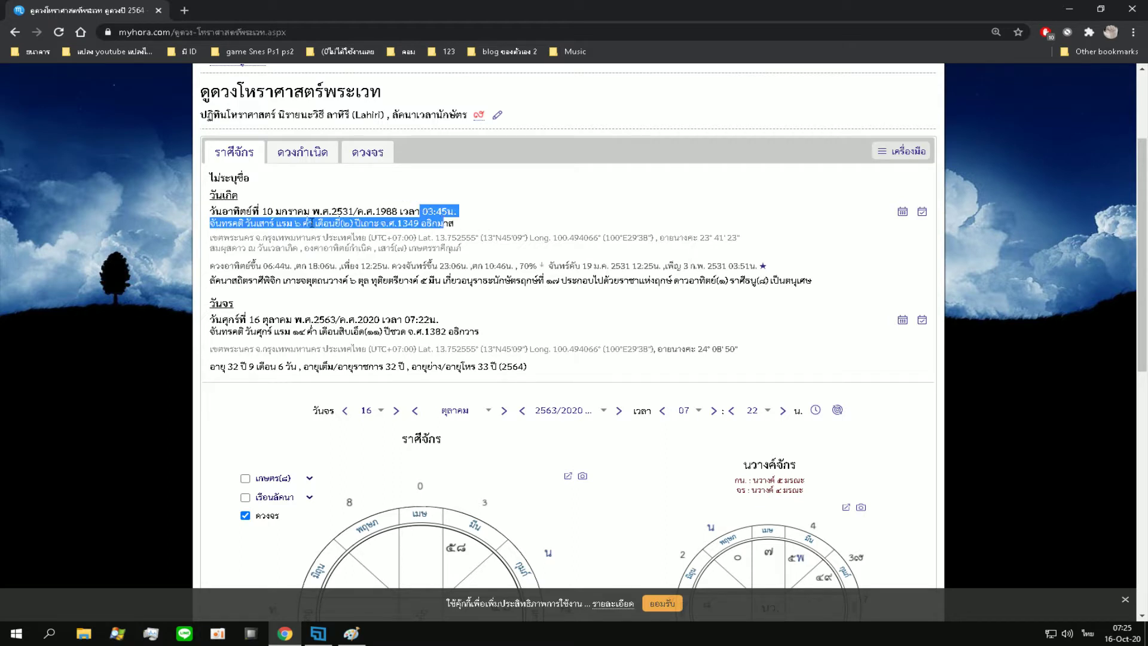
pyautogui.click(259, 229)
pyautogui.doubleClick(251, 223)
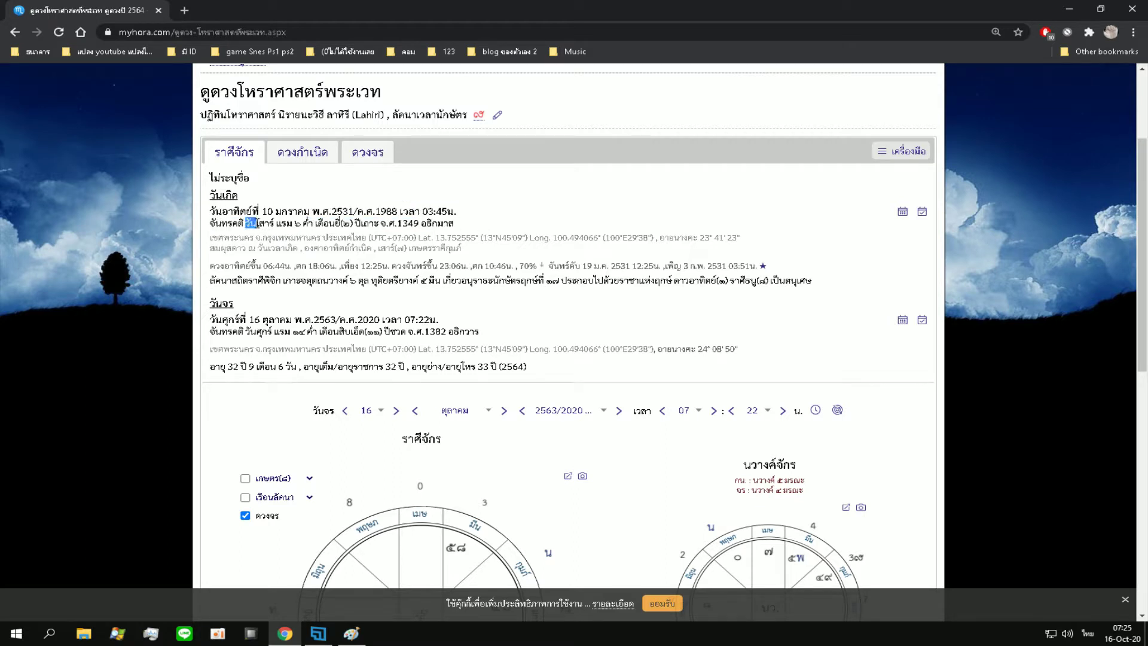
pyautogui.click(247, 212)
pyautogui.moveTo(258, 212); pyautogui.dragTo(292, 212)
pyautogui.click(221, 219)
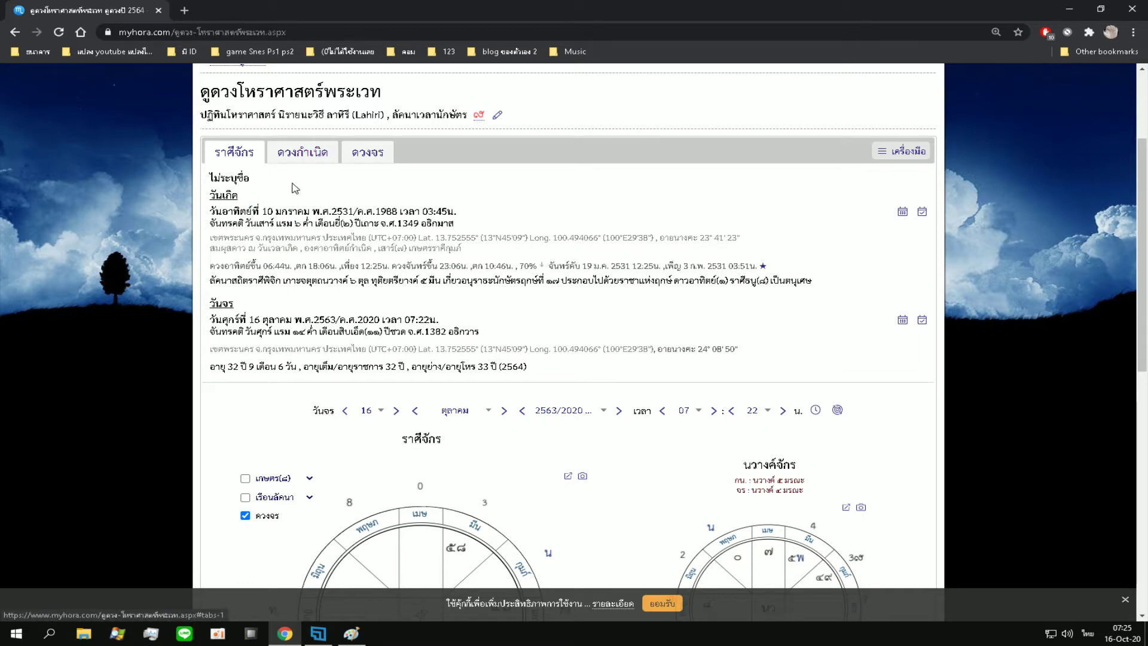
pyautogui.moveTo(264, 212); pyautogui.dragTo(413, 224)
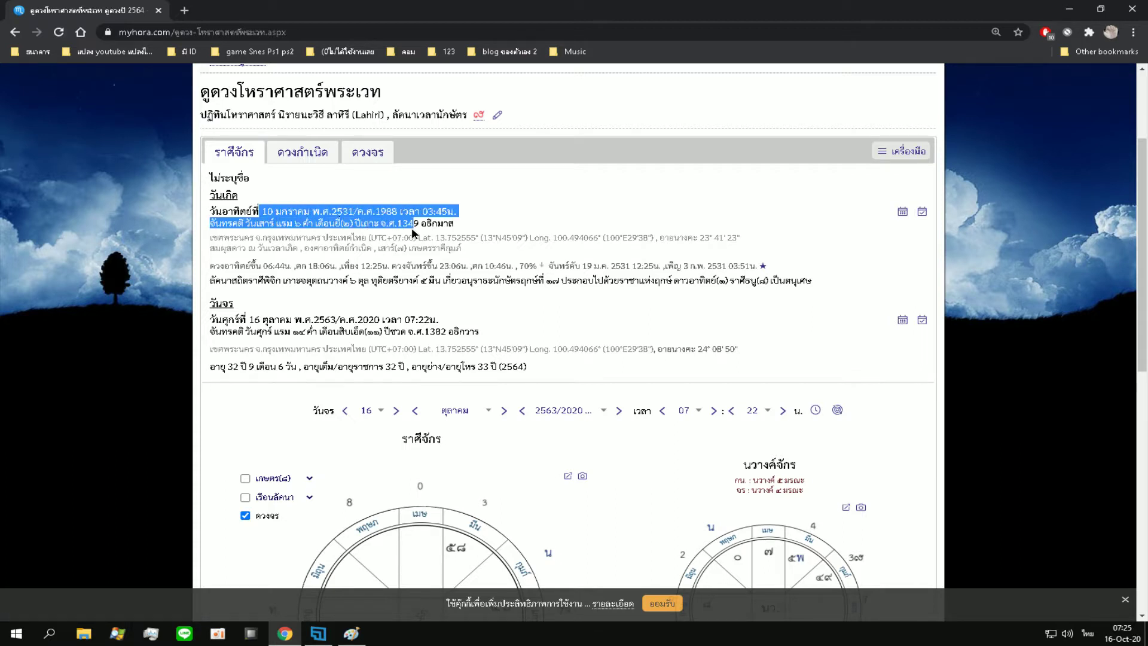
pyautogui.click(414, 223)
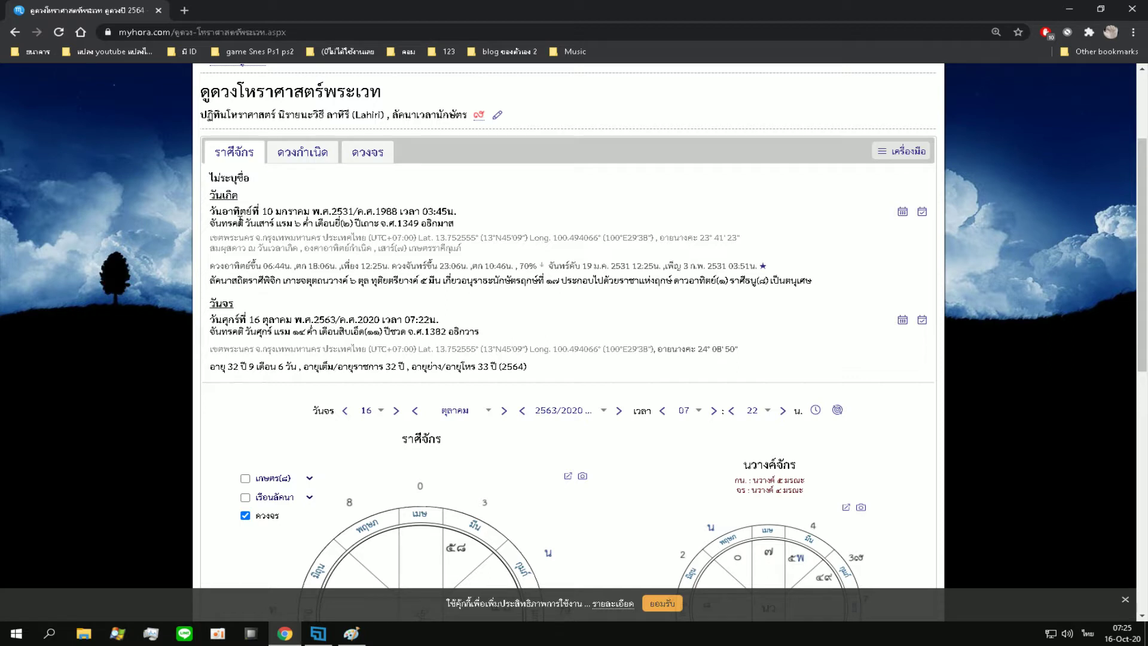
pyautogui.moveTo(250, 224); pyautogui.dragTo(319, 223)
pyautogui.click(240, 220)
pyautogui.click(291, 211)
pyautogui.click(479, 214)
# - Look over the zodiac charts again, open the ดวงกำเนิด (natal chart) view, and examine its chart wheel and planetary position table
pyautogui.scroll(-1, 552, 101)
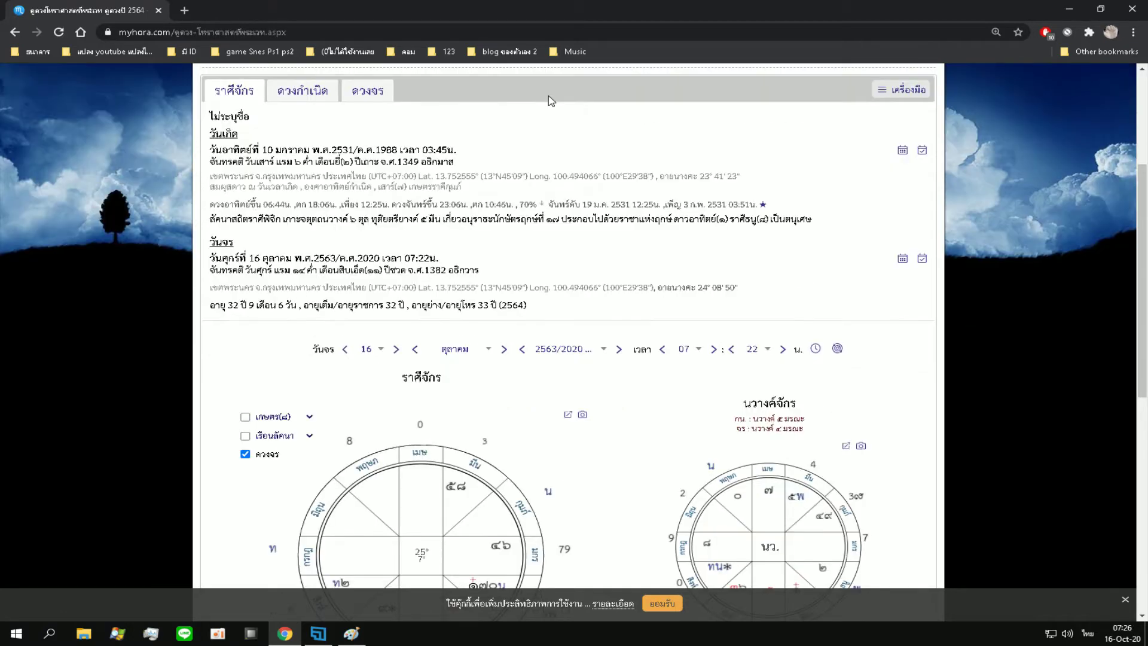
pyautogui.scroll(-2, 475, 274)
pyautogui.scroll(-8, 475, 275)
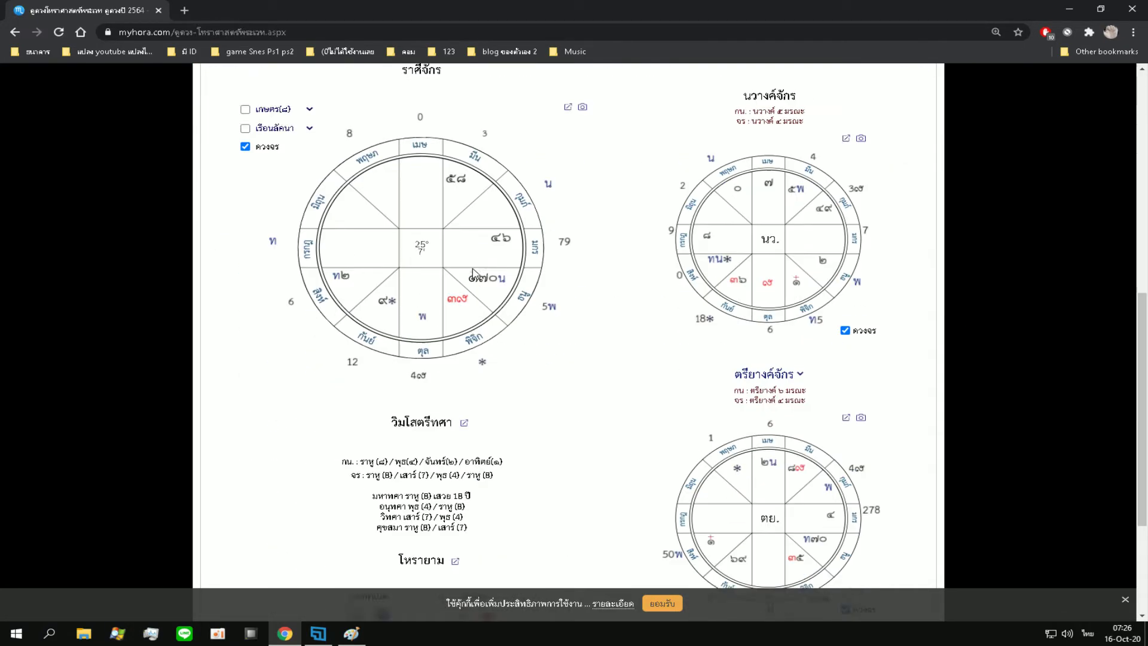
pyautogui.scroll(10, 301, 234)
pyautogui.scroll(2, 302, 235)
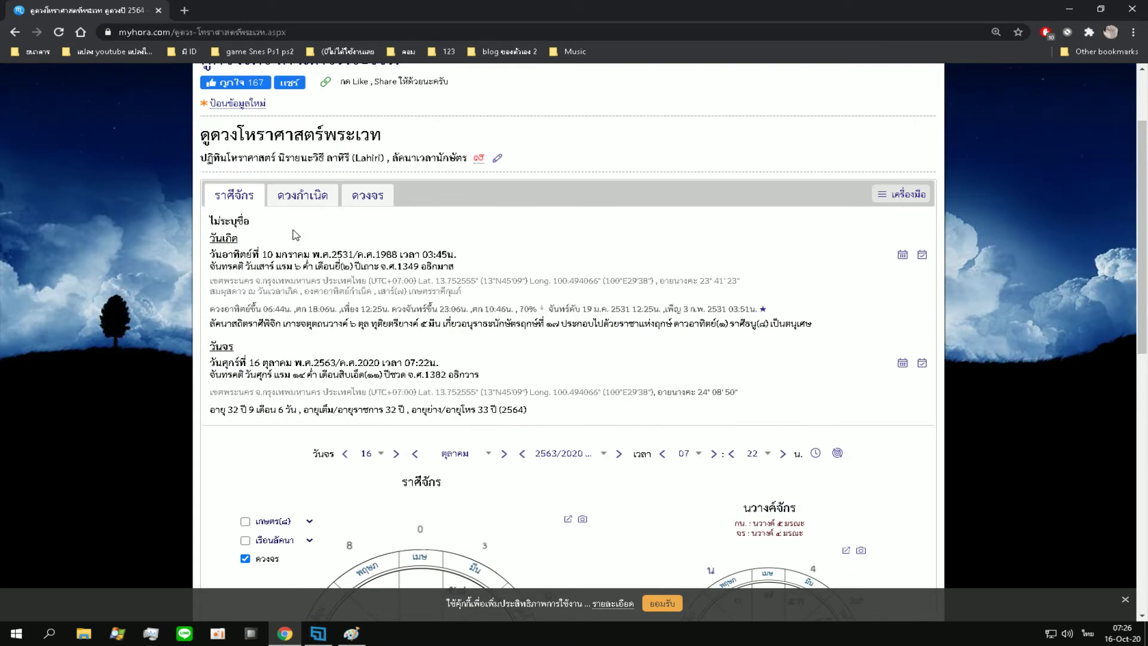
pyautogui.click(295, 197)
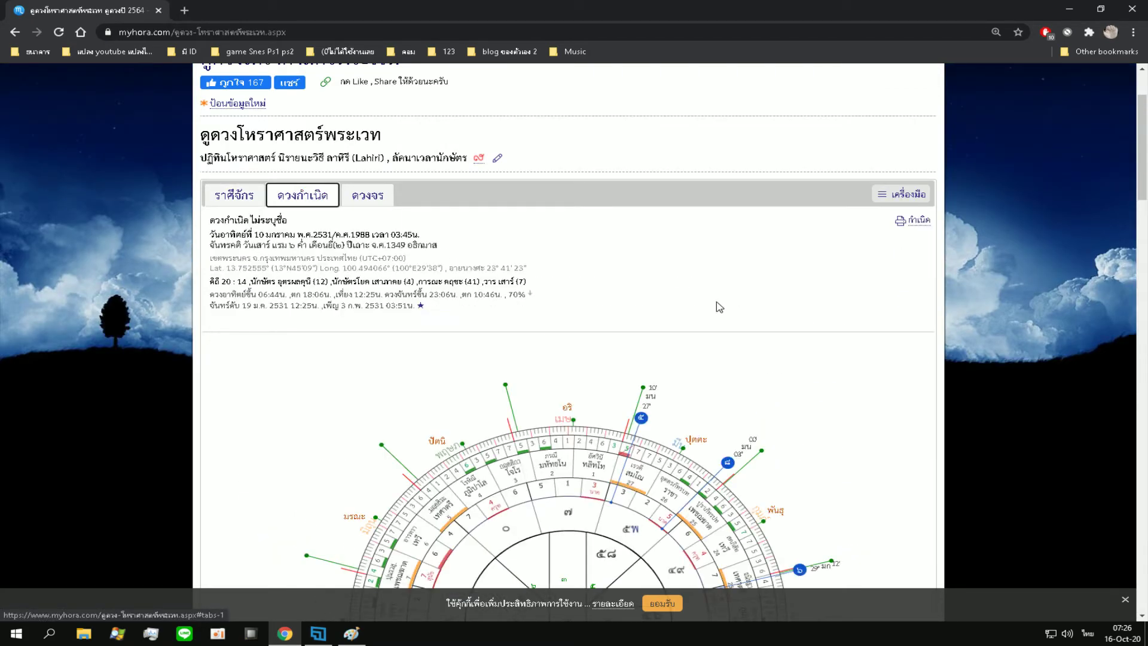
pyautogui.scroll(-4, 717, 307)
pyautogui.scroll(-8, 717, 307)
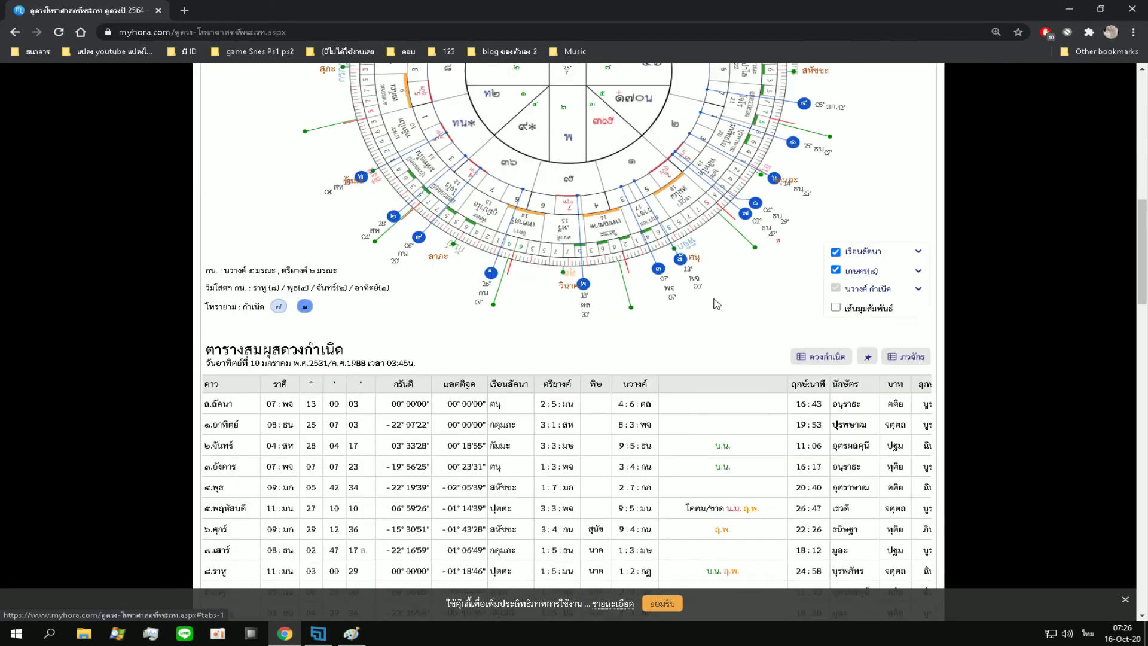
pyautogui.scroll(1, 716, 303)
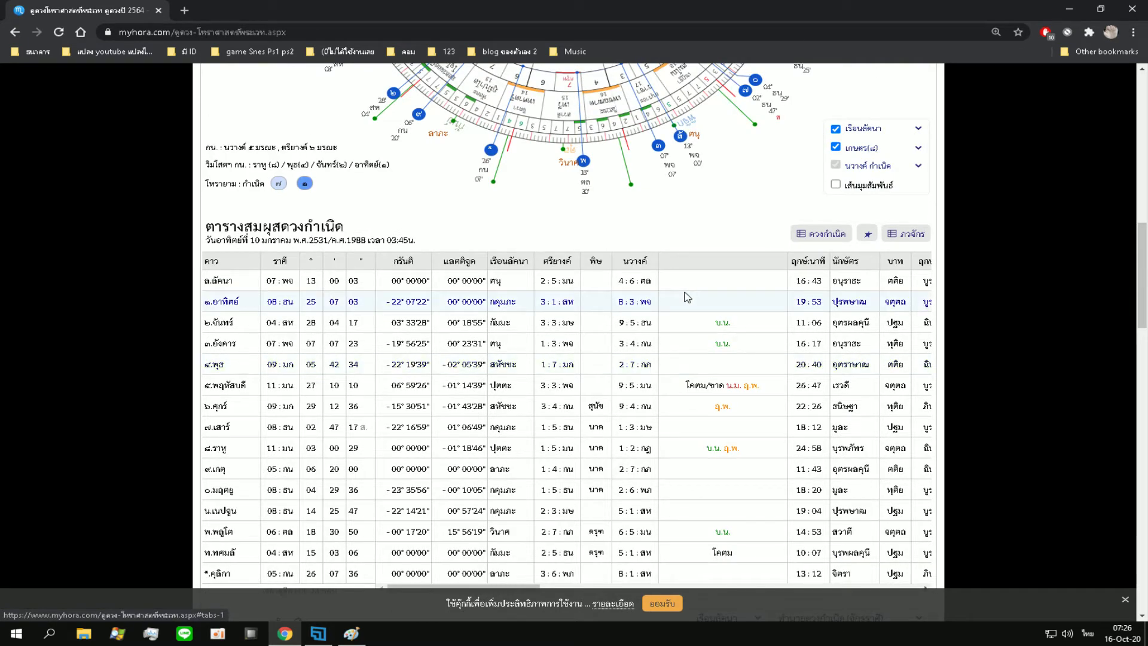
# - Examine the natal chart position table, highlighting the sign and degrees of ๗.เสาร์ and the โคตม/ขาด note of ๕.พฤหัสบดี
pyautogui.scroll(-1, 688, 297)
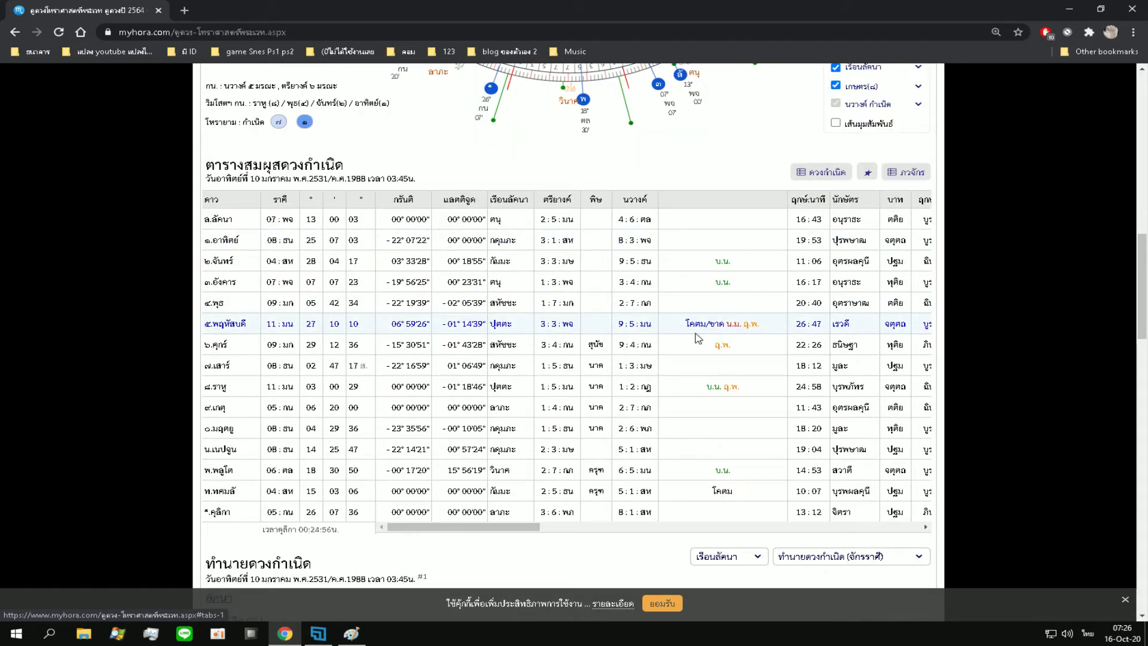
pyautogui.moveTo(372, 367); pyautogui.dragTo(399, 369)
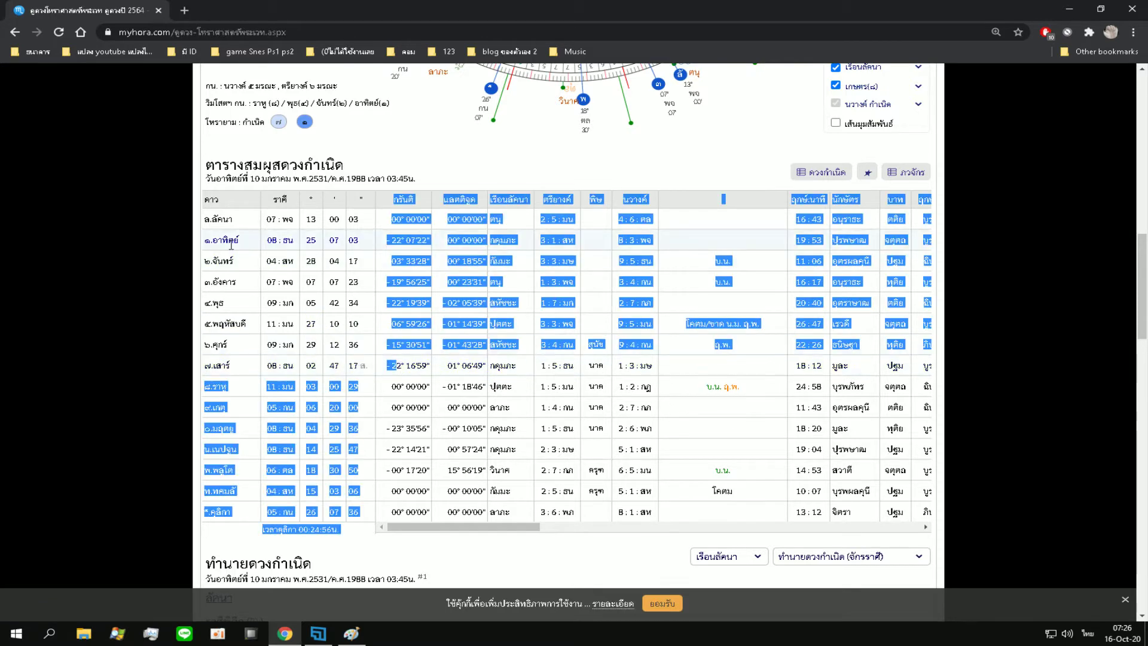
pyautogui.click(490, 374)
pyautogui.hotkey('ctrl', '+')
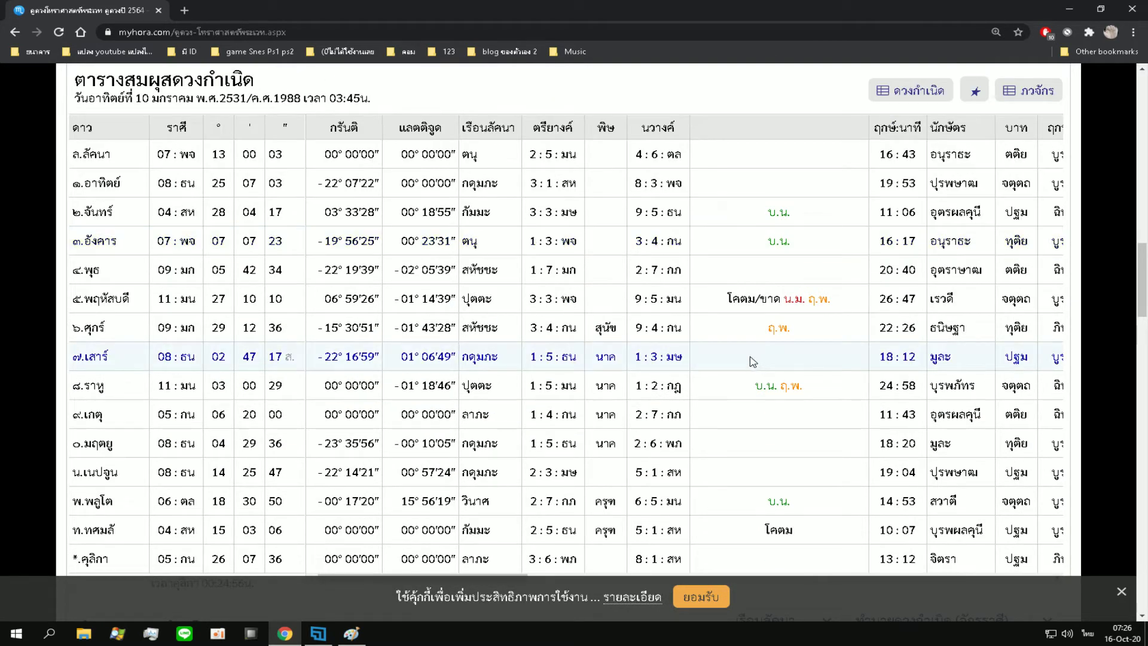
pyautogui.doubleClick(289, 358)
pyautogui.moveTo(287, 362); pyautogui.dragTo(144, 361)
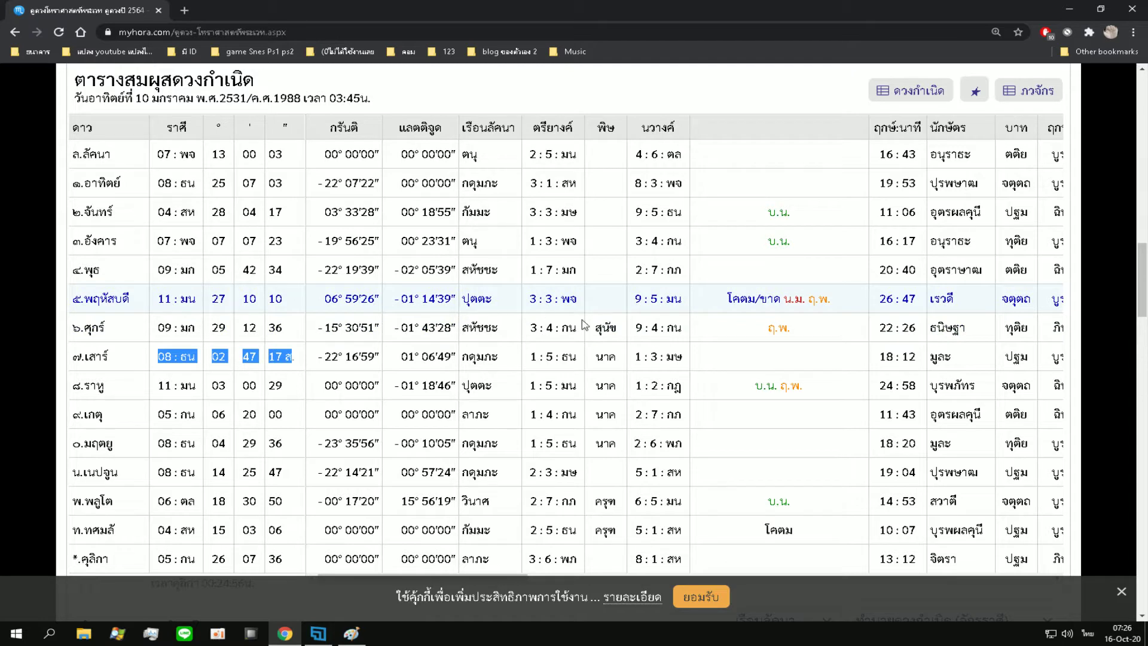
pyautogui.click(726, 301)
pyautogui.moveTo(725, 299); pyautogui.dragTo(782, 299)
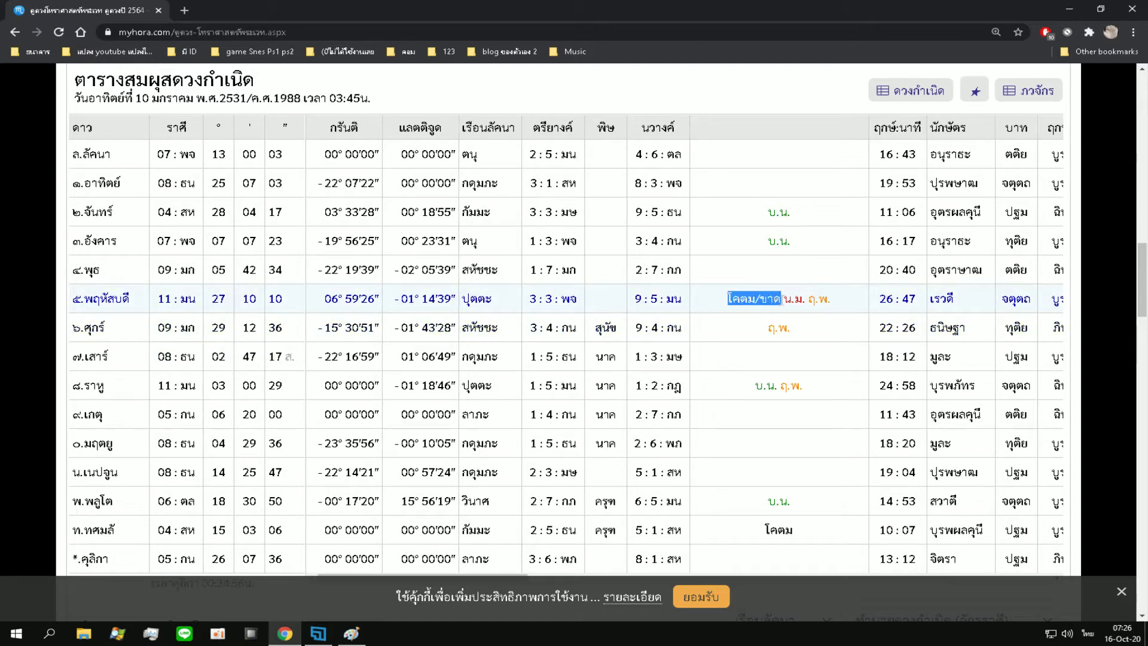
pyautogui.click(781, 299)
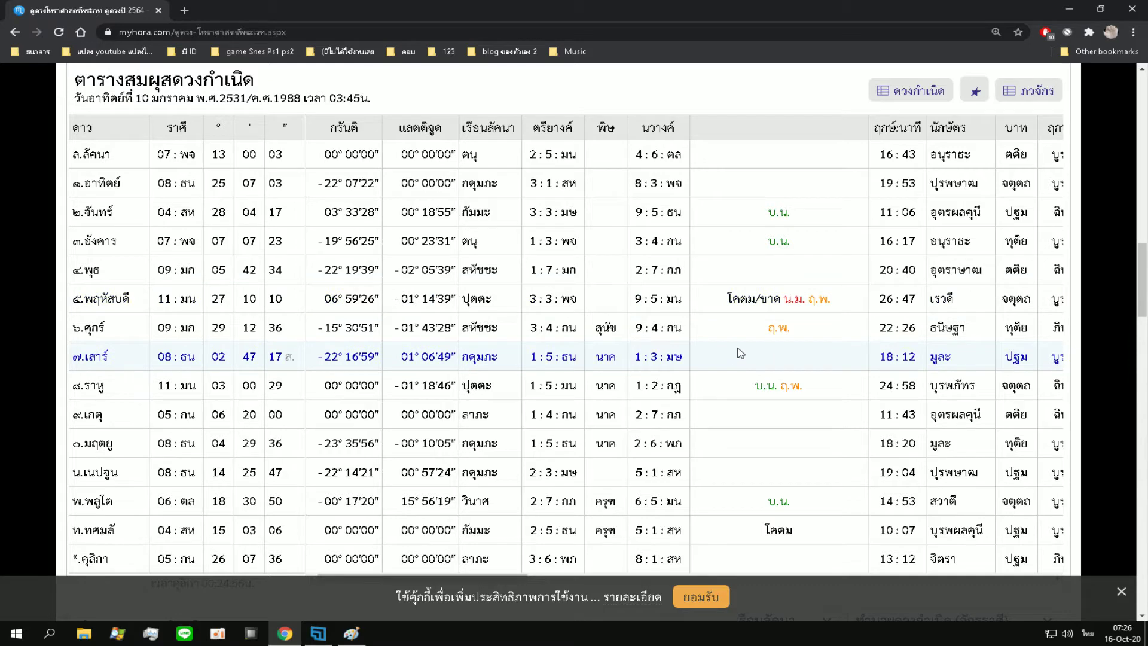
# - Look through the further columns of the natal chart position table and return to the full chart wheel above it
pyautogui.scroll(-1, 921, 329)
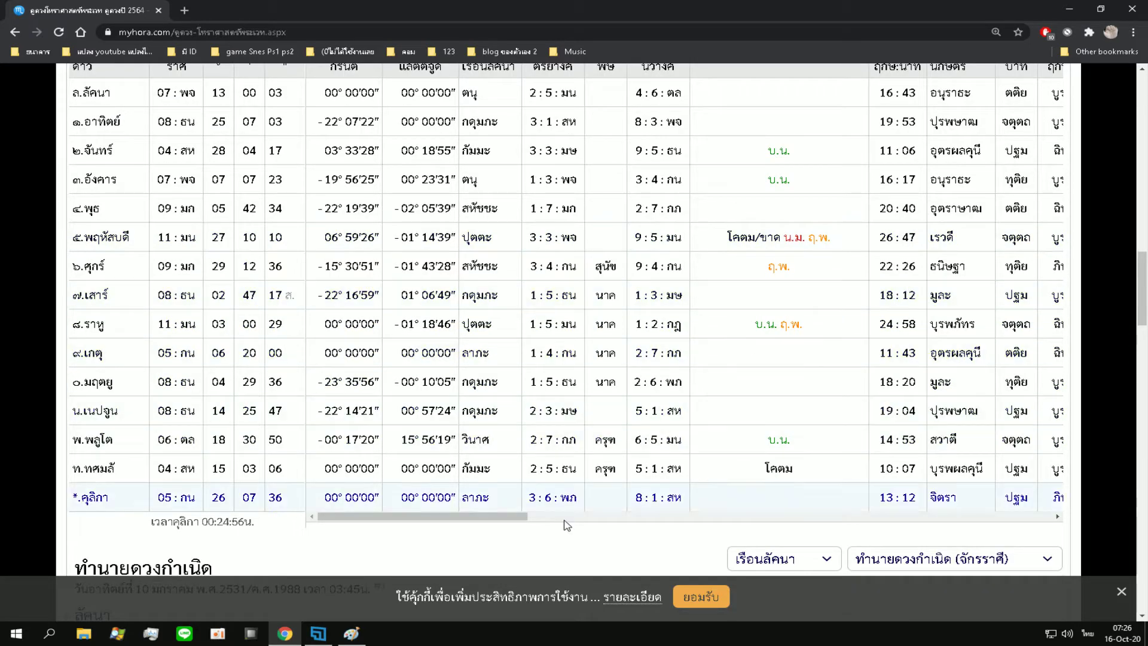
pyautogui.moveTo(493, 519); pyautogui.dragTo(802, 518)
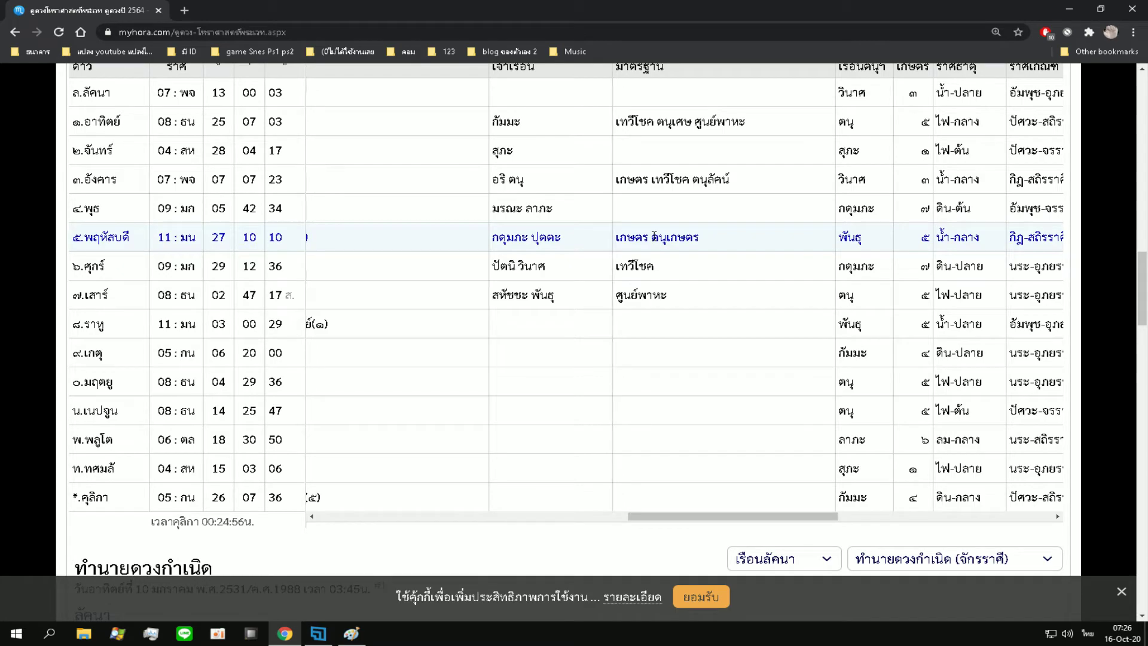
pyautogui.moveTo(763, 518); pyautogui.dragTo(604, 516)
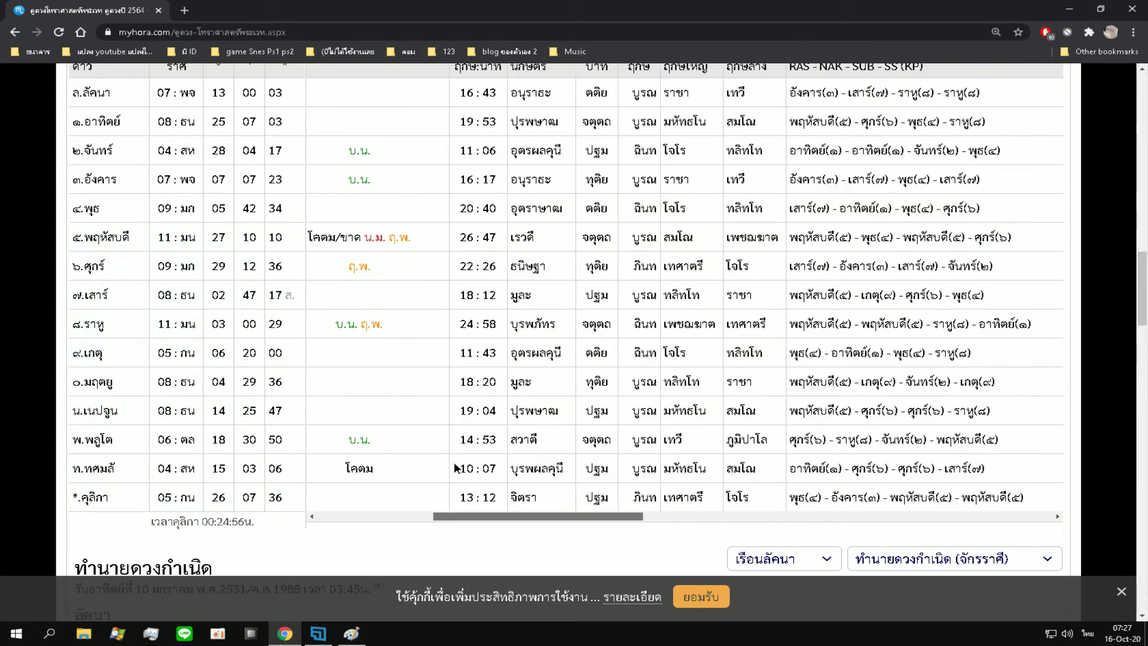
pyautogui.scroll(8, 508, 477)
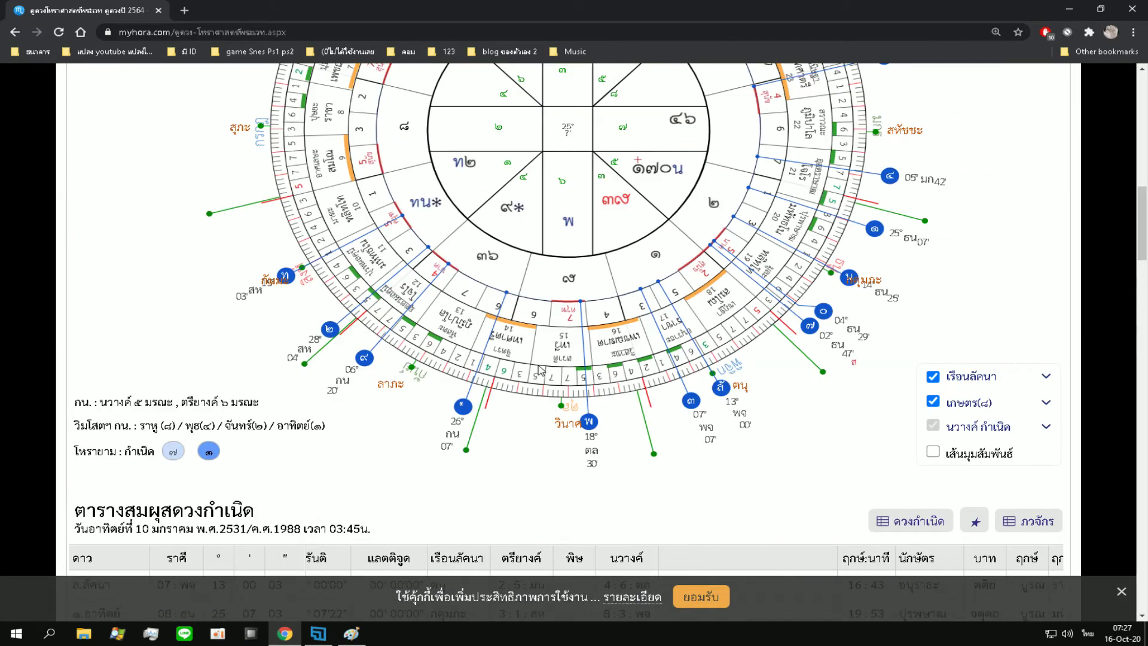
pyautogui.scroll(3, 541, 369)
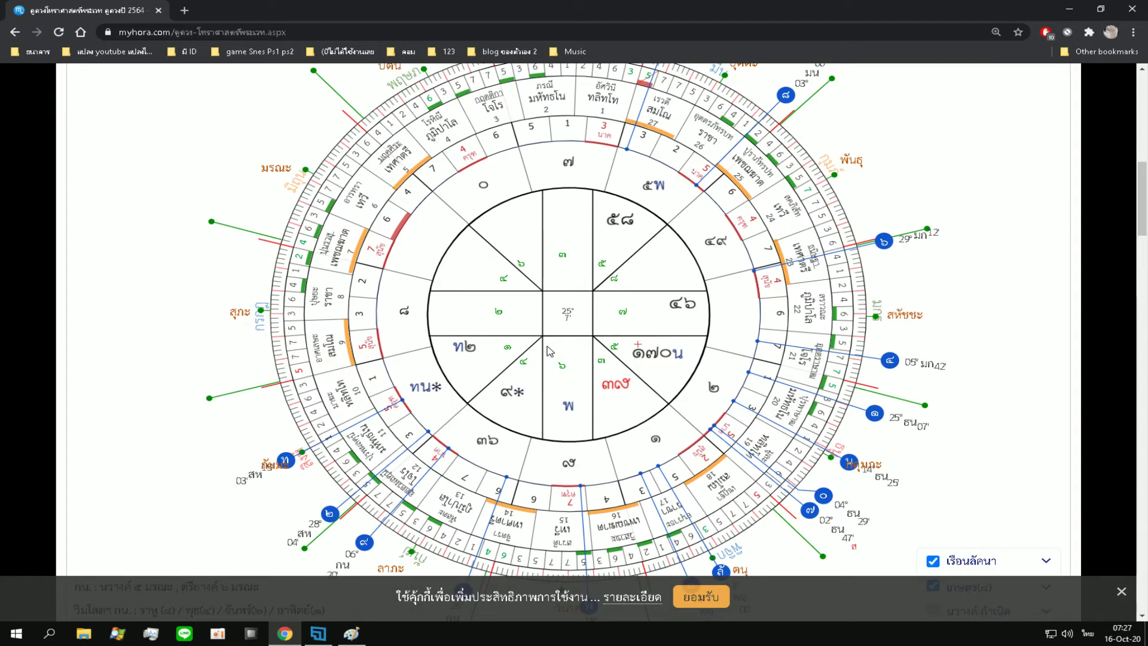
pyautogui.hotkey('ctrl', '-')
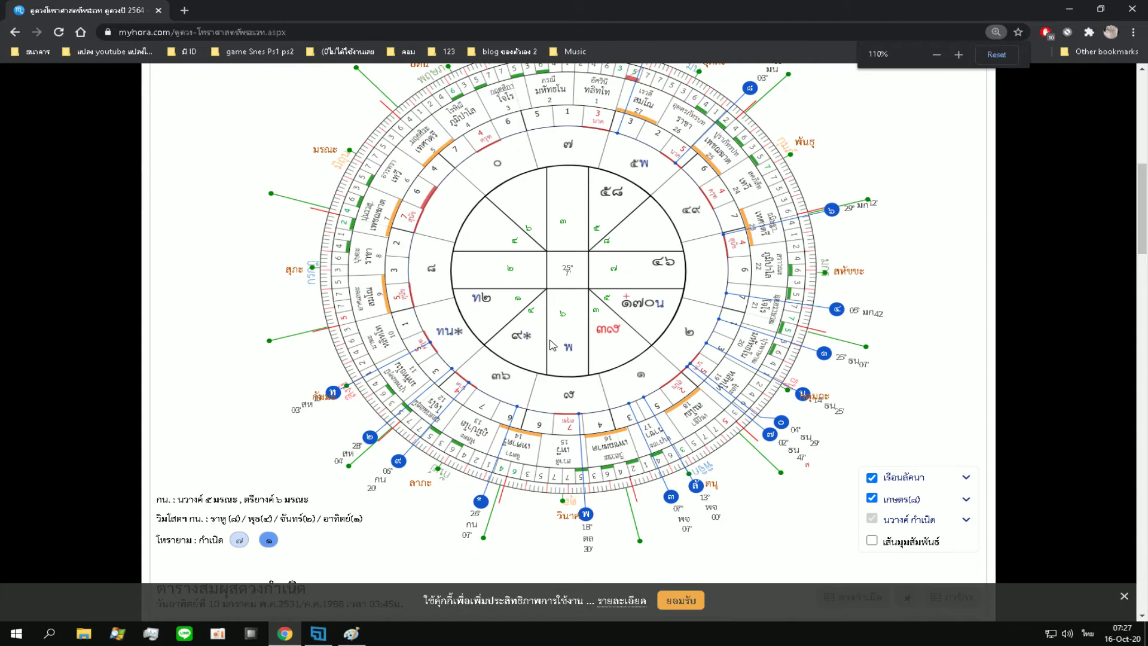
pyautogui.hotkey('ctrl', '-')
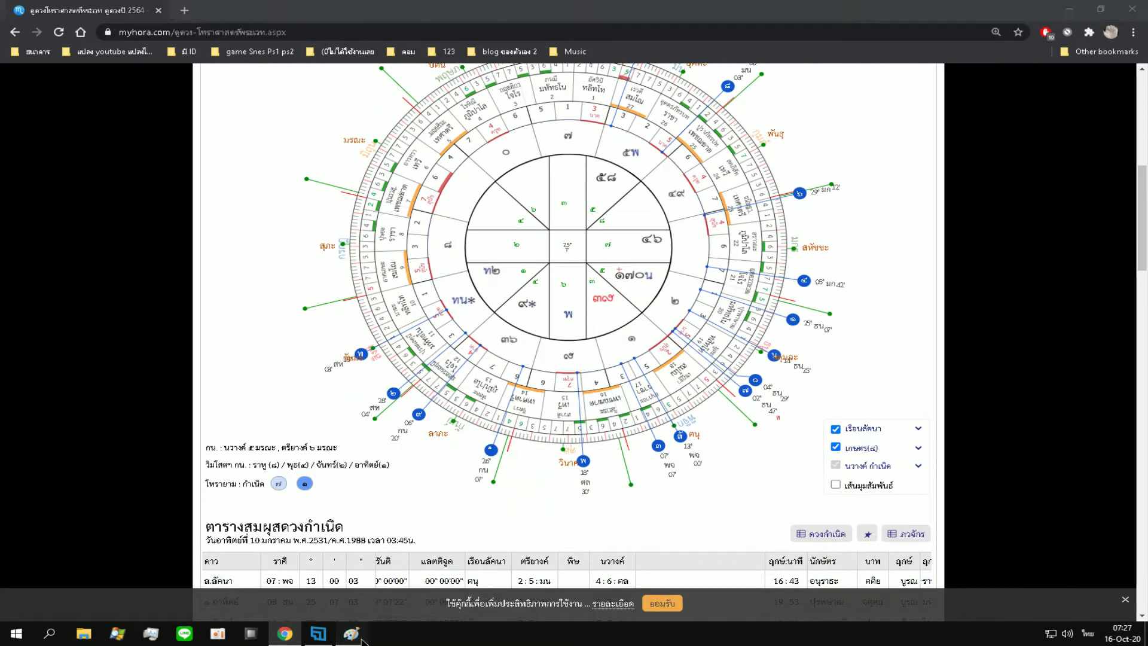
# - Switch to the chart image in Paint and frame the ตนุ house label and the ๓ in the inner circle with purple rectangles
pyautogui.click(359, 637)
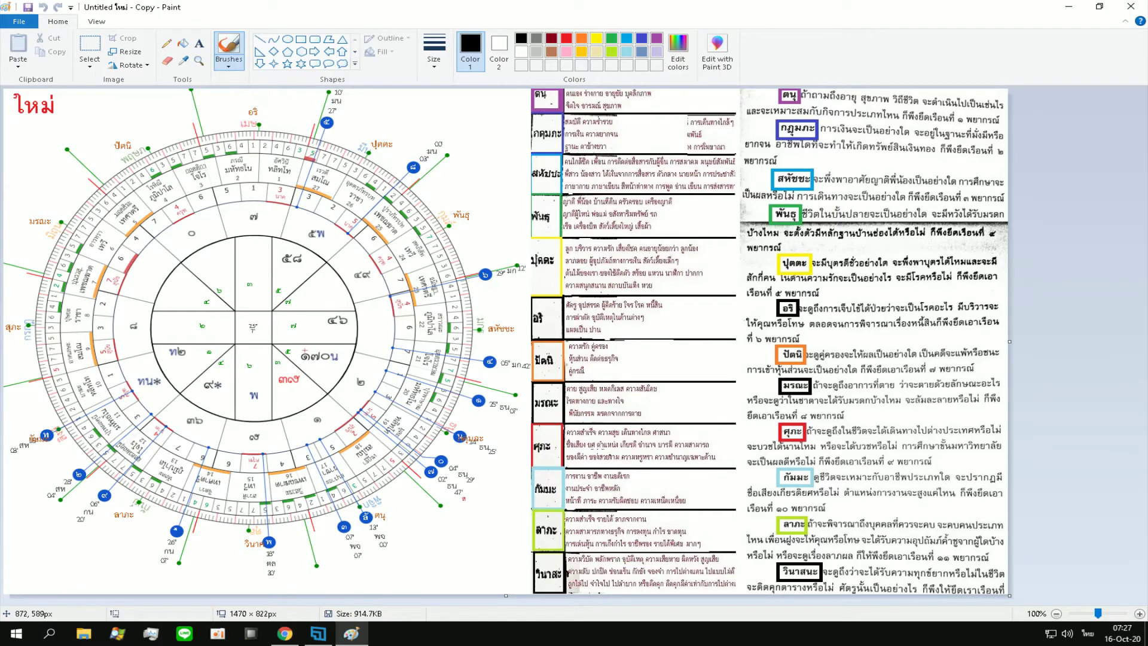
pyautogui.click(305, 40)
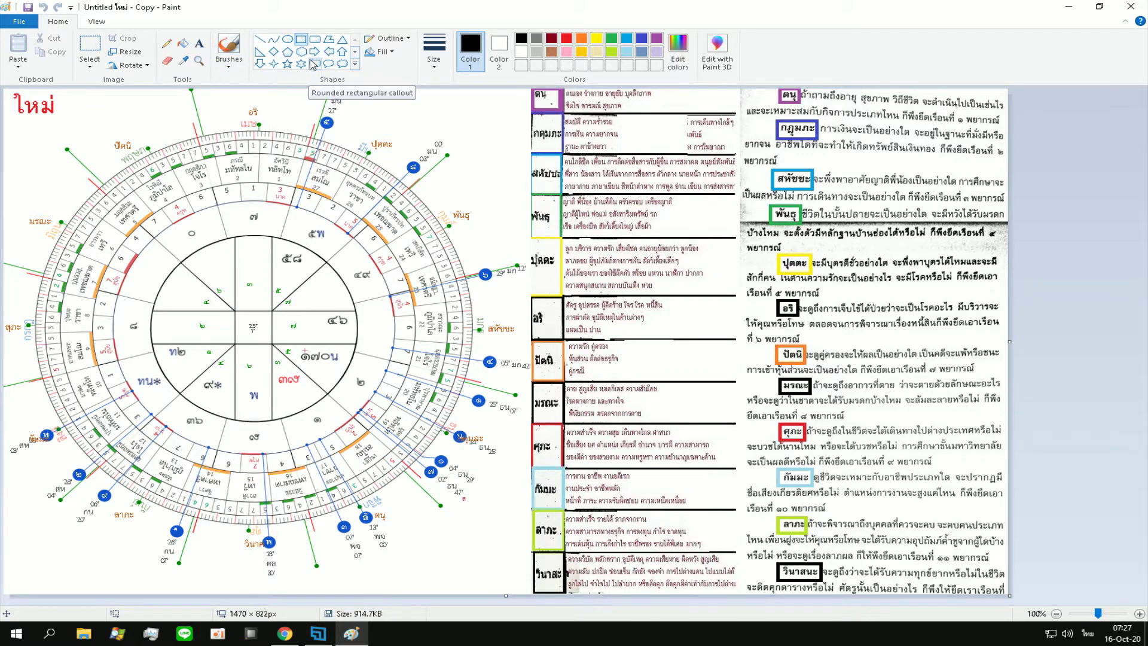
pyautogui.click(656, 39)
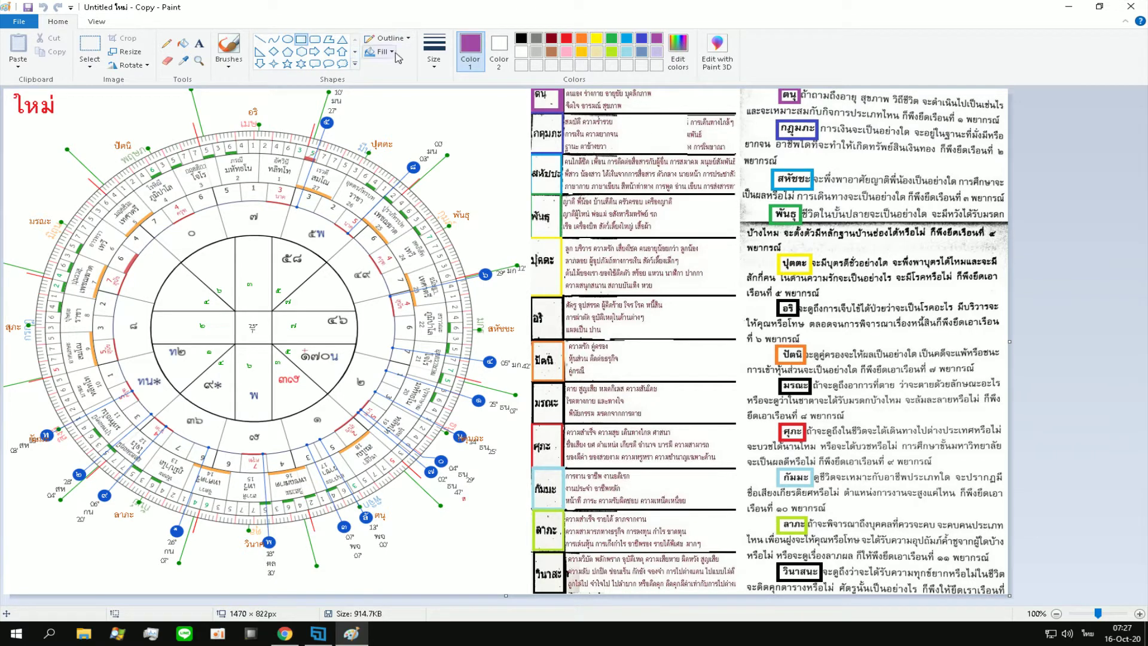
pyautogui.click(428, 52)
pyautogui.click(446, 84)
pyautogui.click(304, 42)
pyautogui.moveTo(394, 525); pyautogui.dragTo(373, 508)
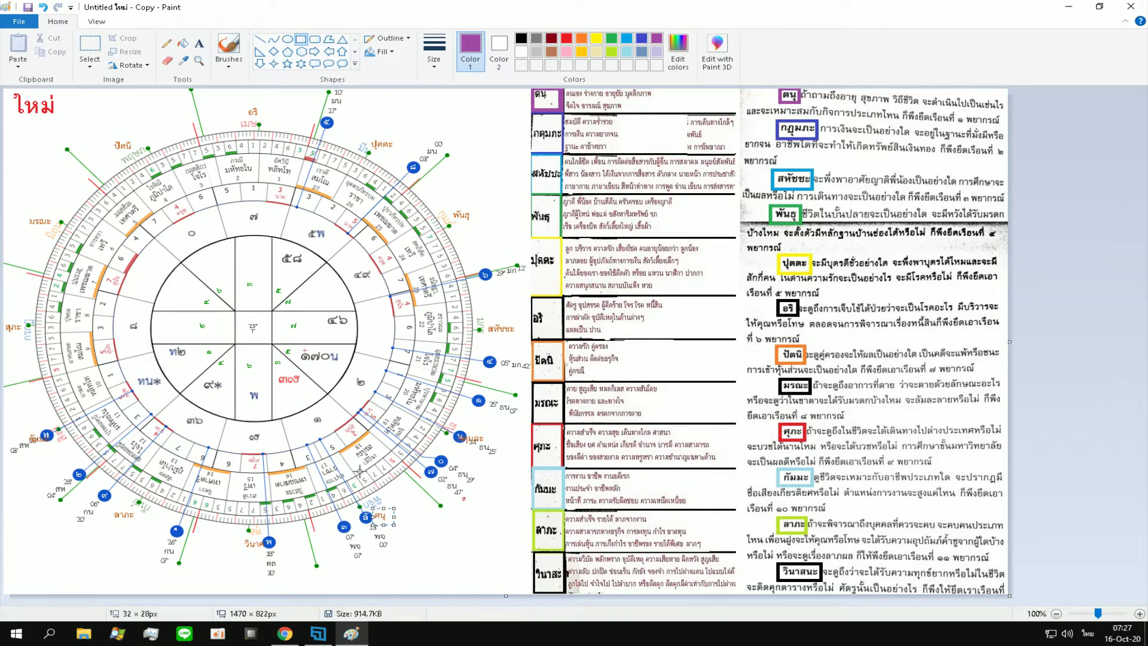
pyautogui.click(535, 499)
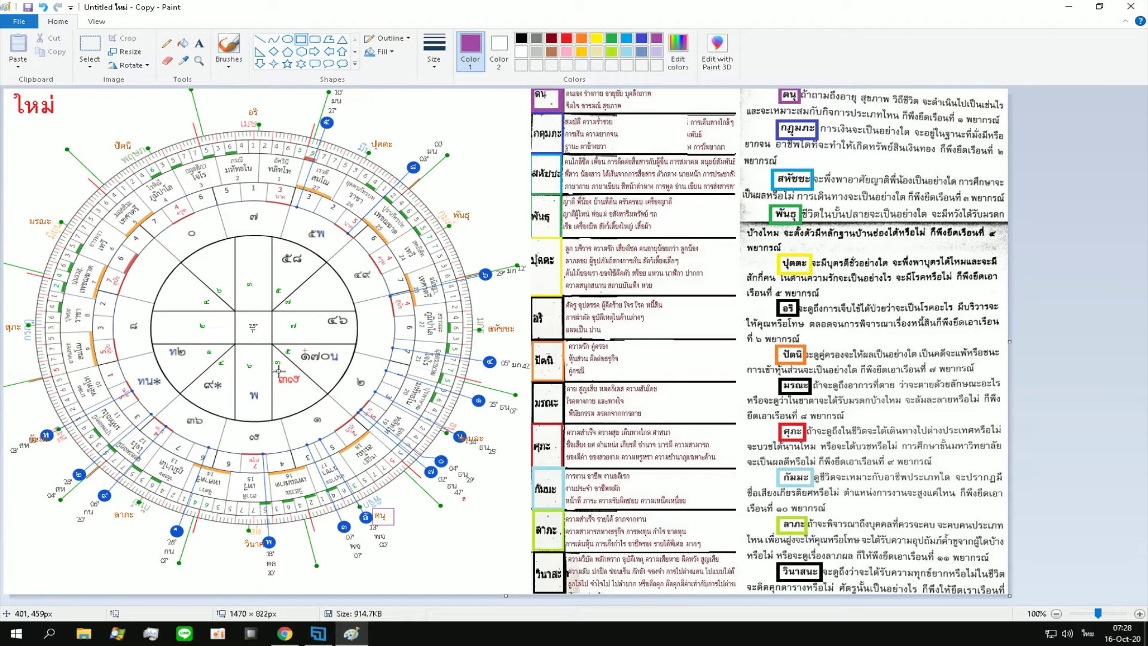
pyautogui.moveTo(277, 374); pyautogui.dragTo(285, 385)
pyautogui.click(388, 389)
# - Select the Curve shape and change its line thickness for drawing on the chart in purple
pyautogui.click(273, 39)
pyautogui.click(434, 51)
pyautogui.click(465, 146)
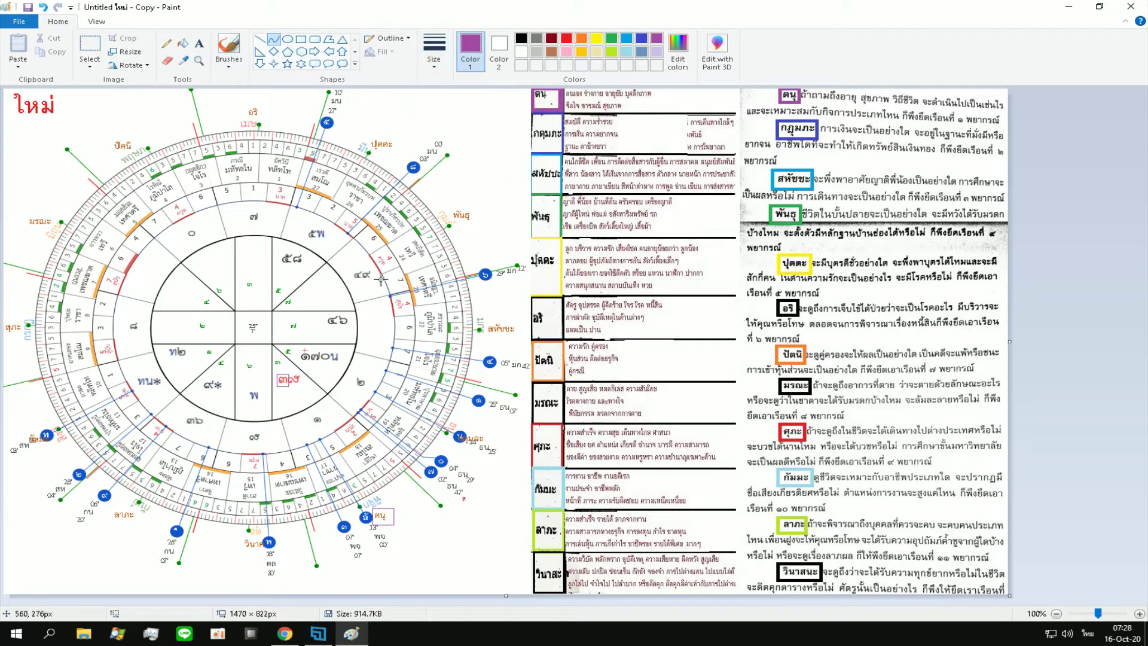